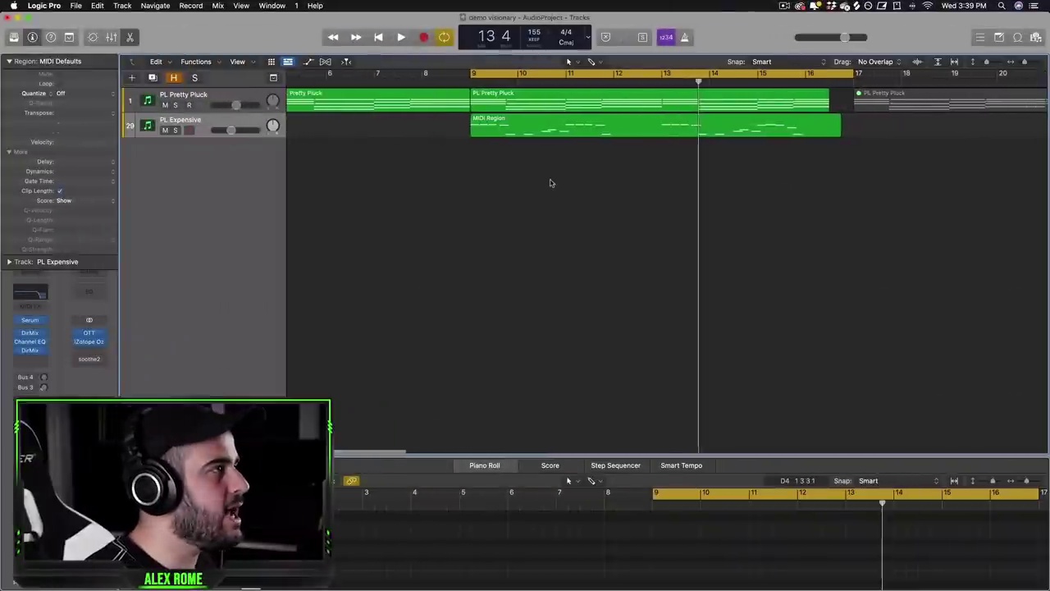
# - Duplicate the PL Expensive track and copy its MIDI Region onto the new track 30
pyautogui.hscroll(-2, 534, 172)
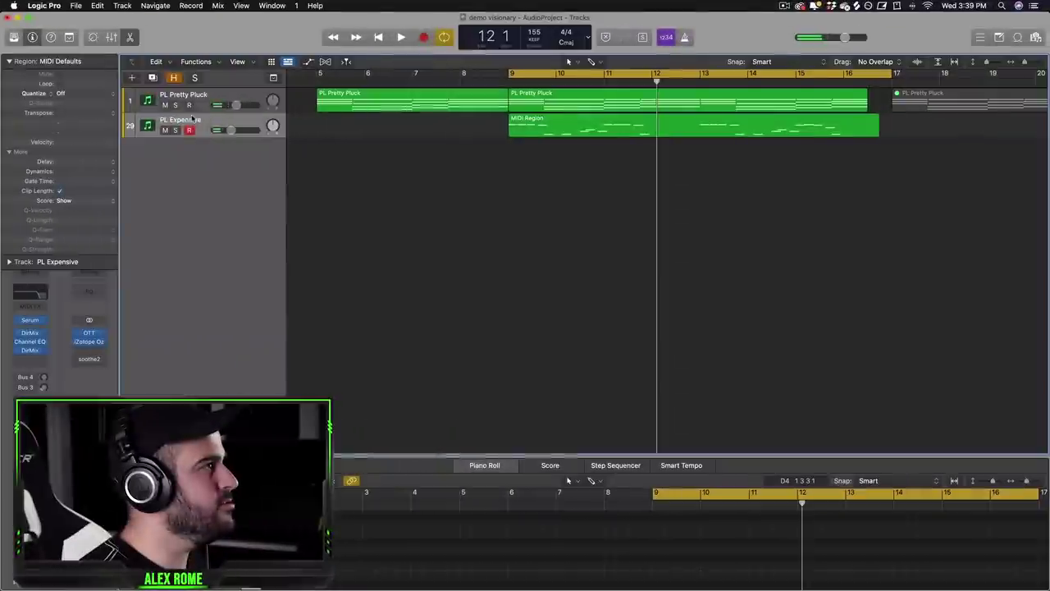
pyautogui.click(515, 125)
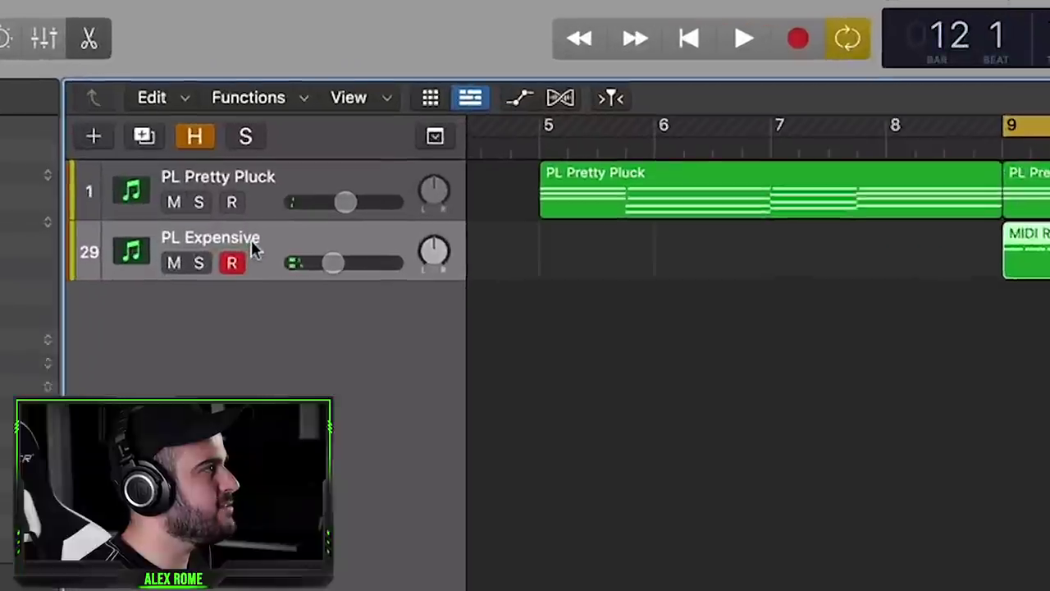
pyautogui.click(145, 139)
pyautogui.moveTo(590, 124); pyautogui.dragTo(592, 151)
pyautogui.click(538, 199)
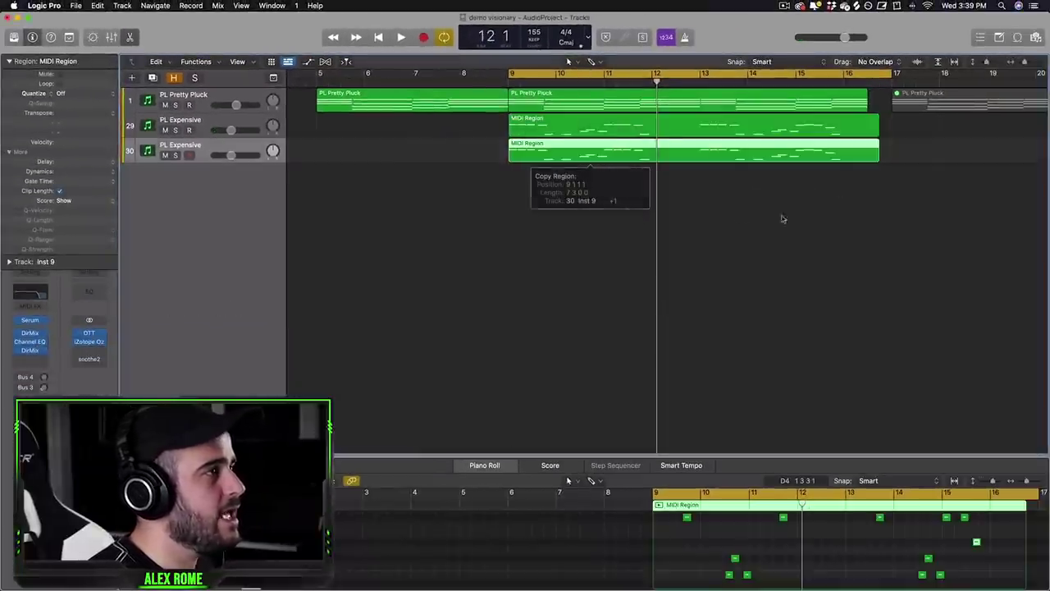
# - Trim the copied region on track 30 down to a short stab at bar 9
pyautogui.moveTo(877, 157); pyautogui.dragTo(634, 156)
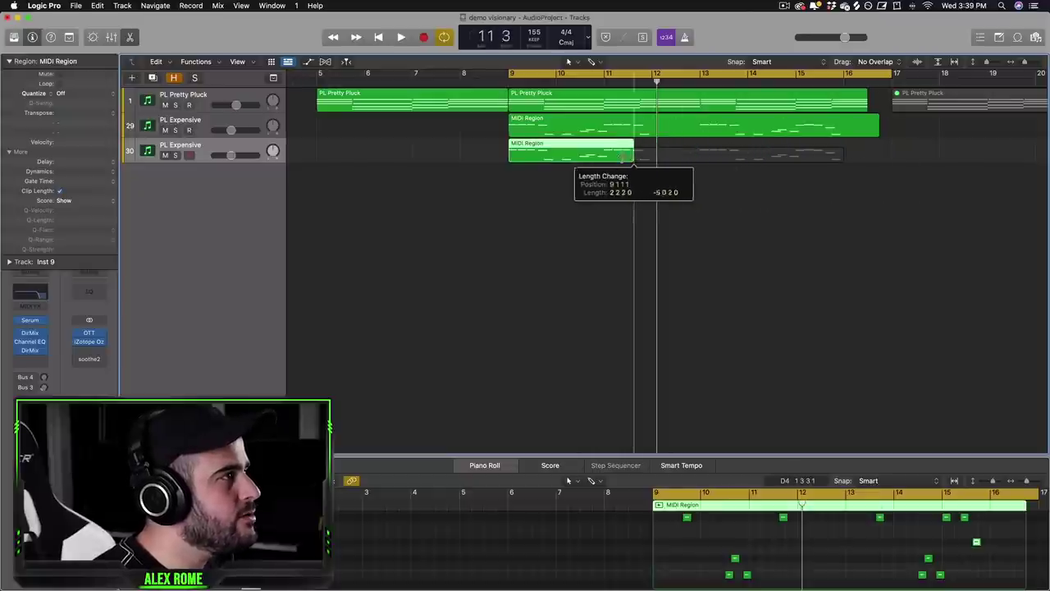
pyautogui.moveTo(516, 157); pyautogui.dragTo(519, 157)
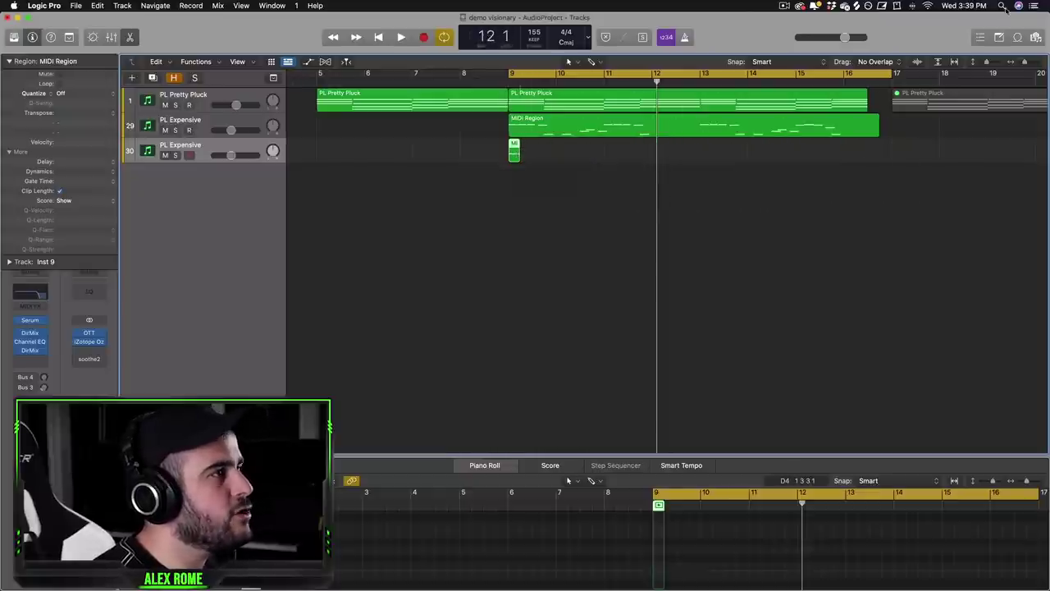
pyautogui.press('super+Right')
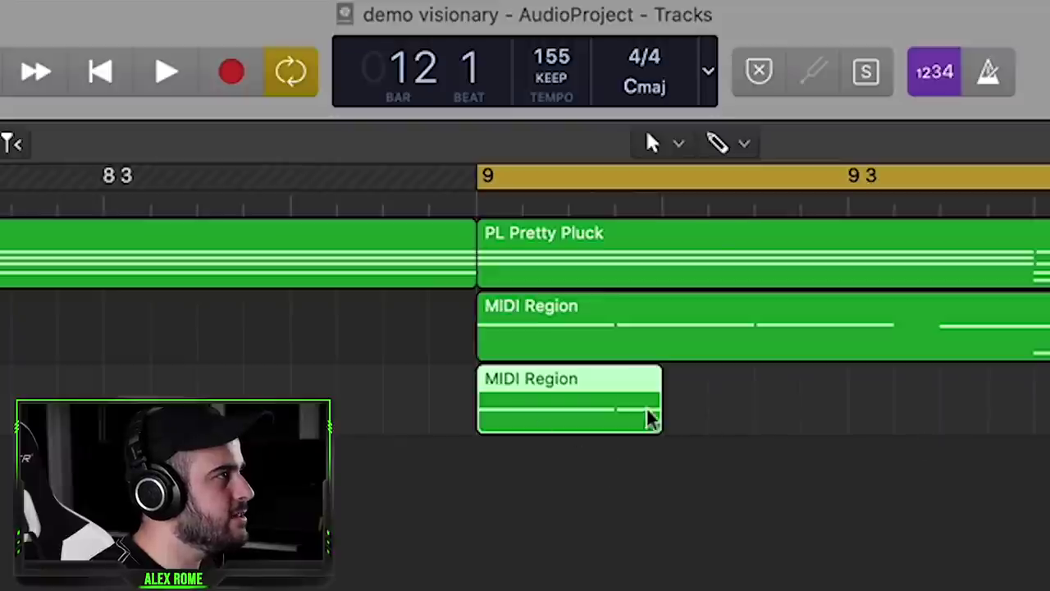
pyautogui.moveTo(647, 419); pyautogui.dragTo(581, 421)
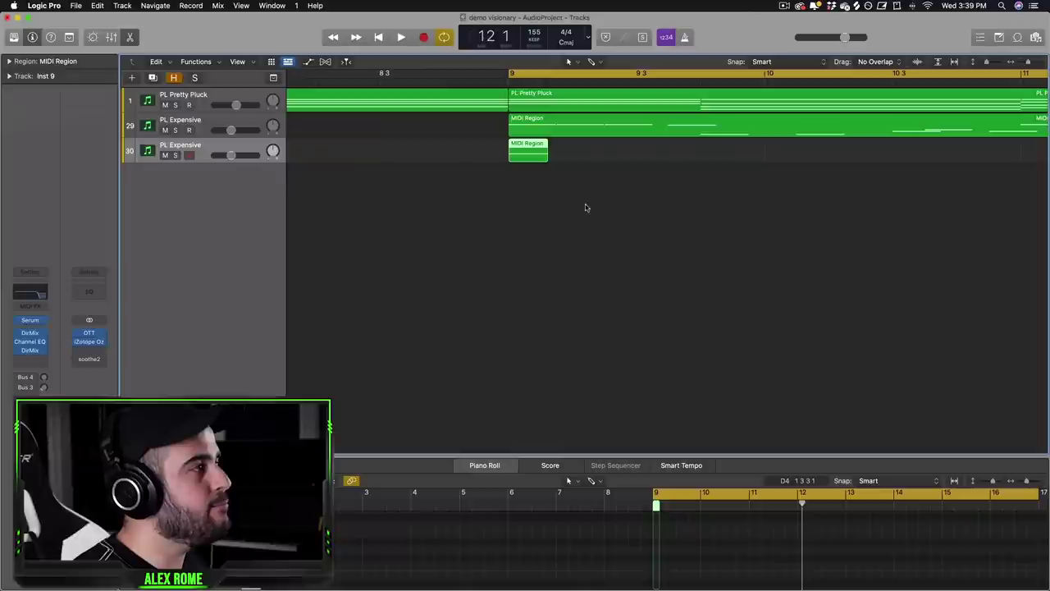
pyautogui.click(31, 324)
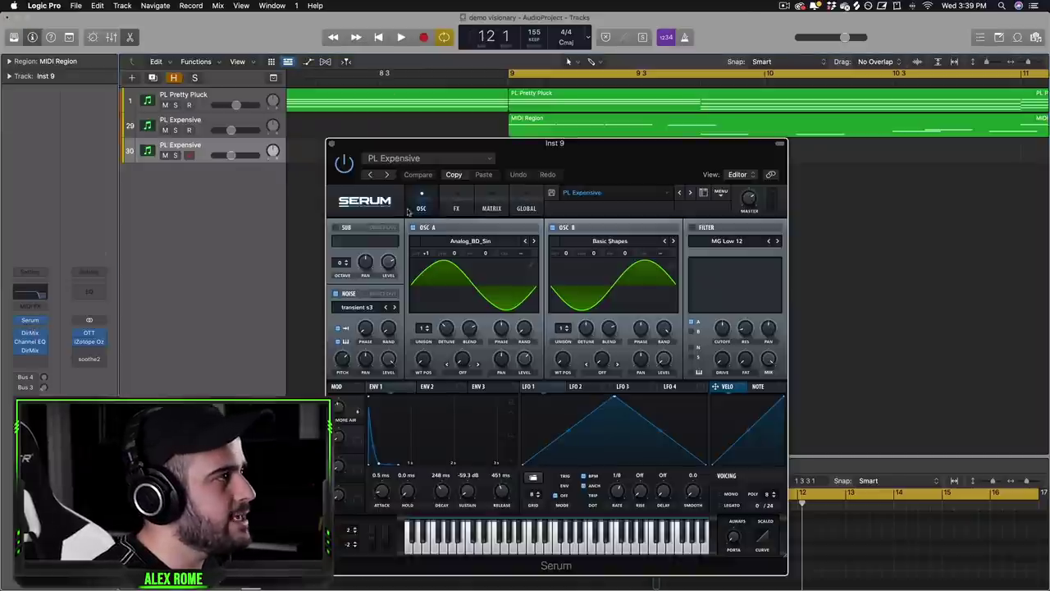
# - Check Serum's delay and reverb effects and raise track 30's fader to +6 dB
pyautogui.click(491, 208)
pyautogui.click(459, 210)
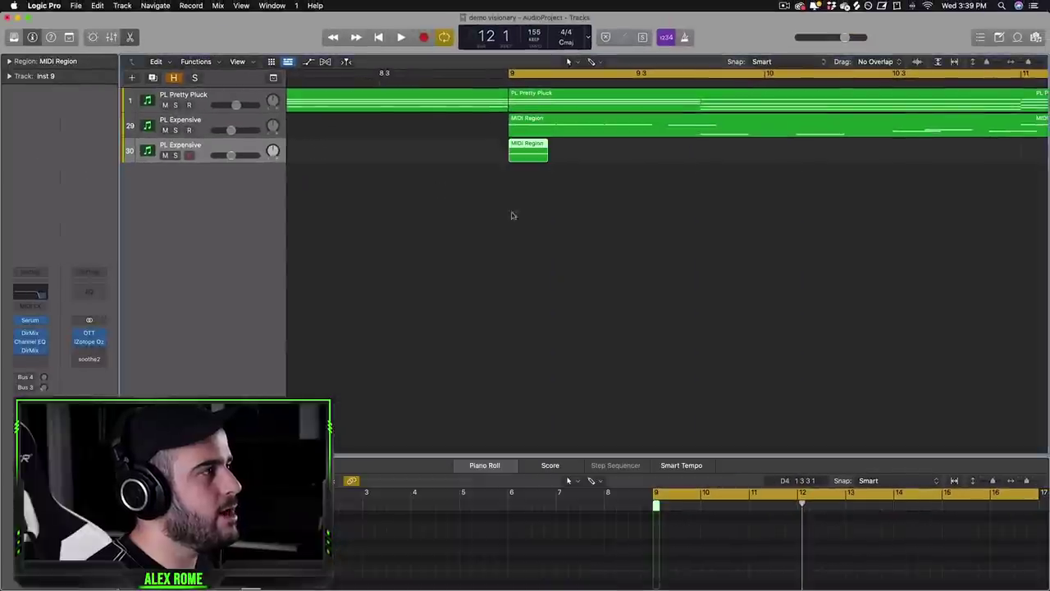
pyautogui.moveTo(241, 154); pyautogui.dragTo(261, 155)
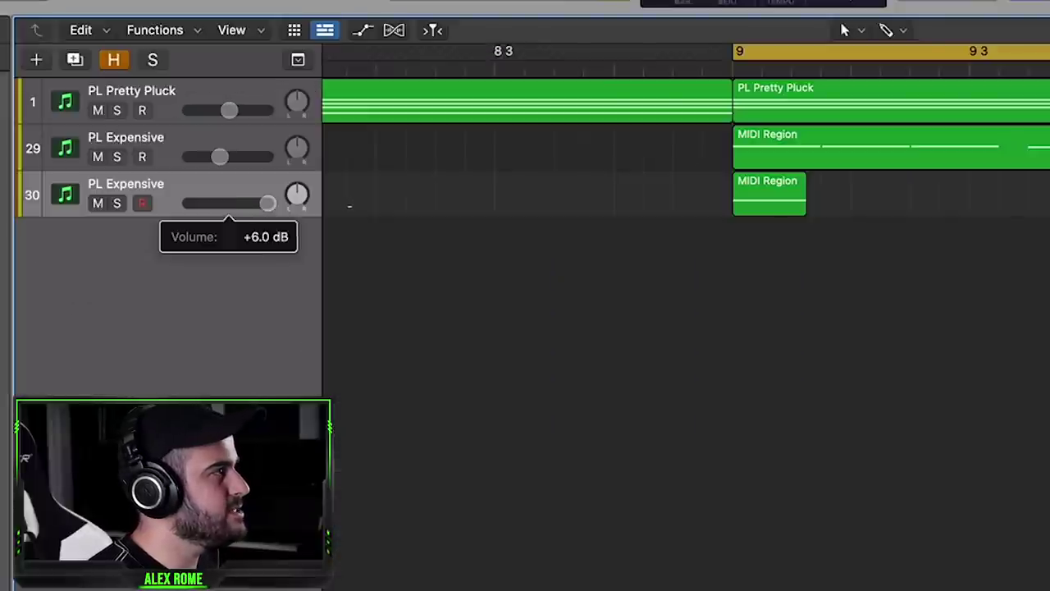
# - Bounce the short region in place to a new audio track and extend it to reveal the tail
pyautogui.rightClick(764, 199)
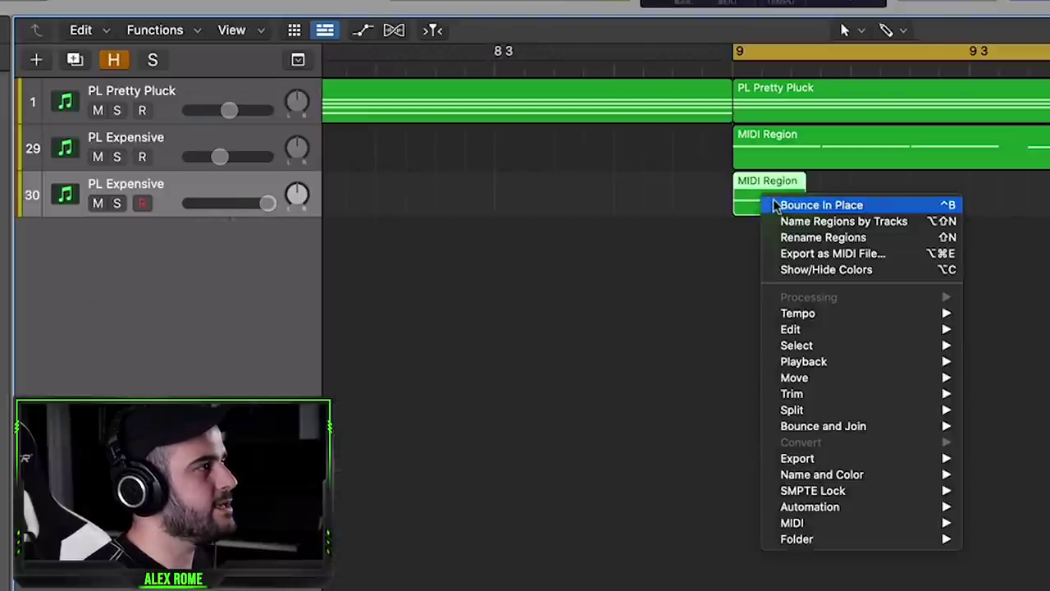
pyautogui.click(775, 205)
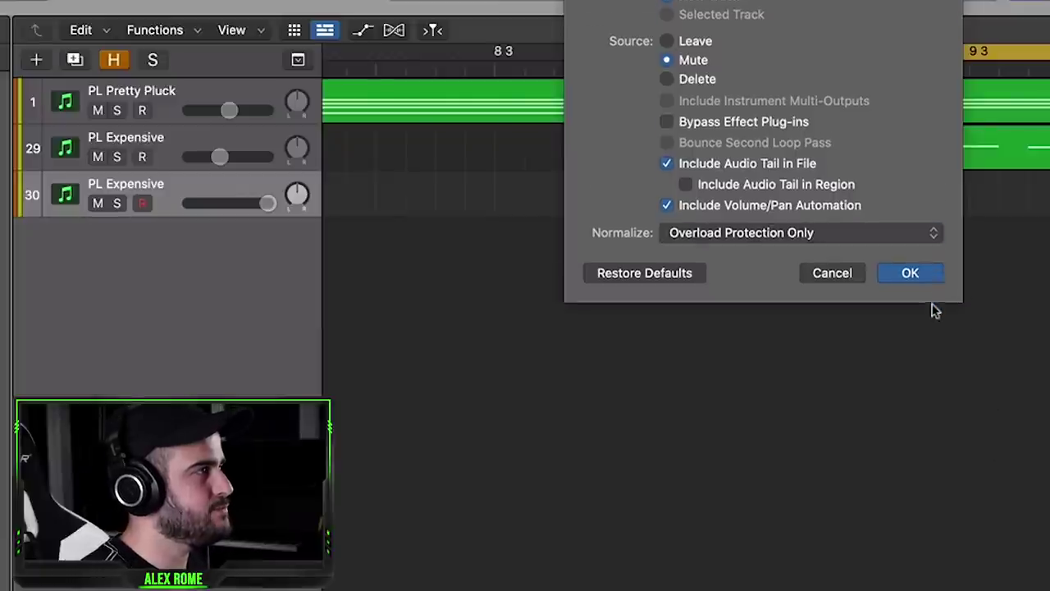
pyautogui.click(919, 277)
pyautogui.moveTo(539, 182); pyautogui.dragTo(898, 185)
pyautogui.scroll(-5, 543, 178)
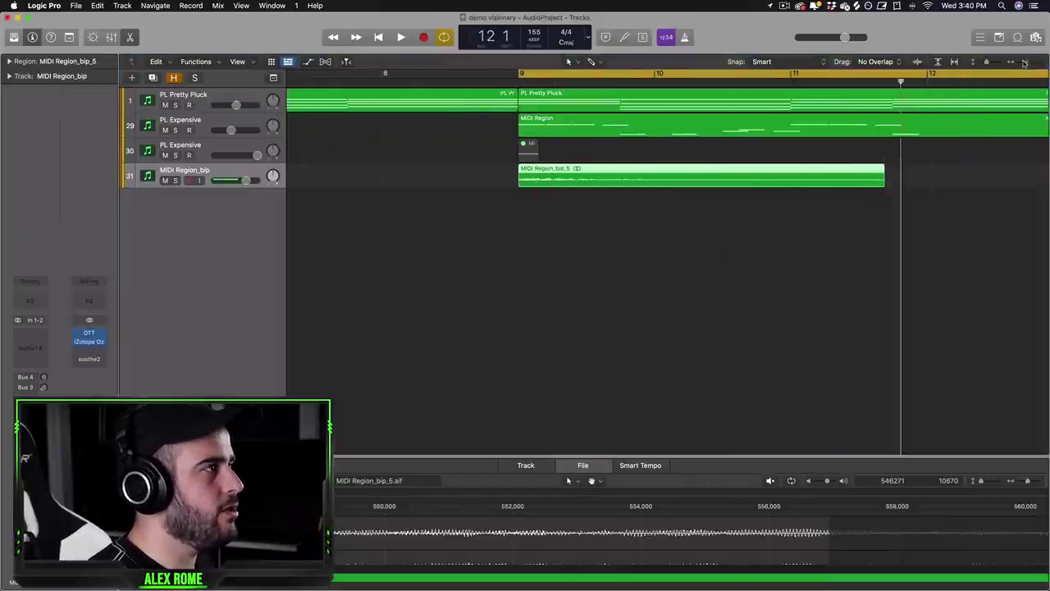
# - Reverse the bounced reverb audio using the audio file editor's Functions
pyautogui.click(565, 176)
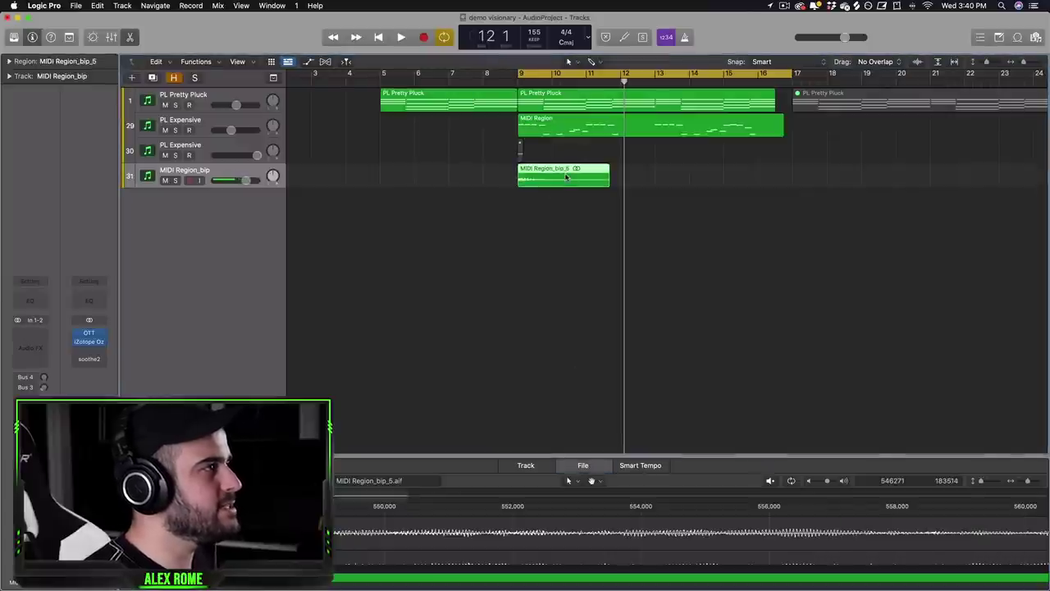
pyautogui.moveTo(549, 456); pyautogui.dragTo(582, 191)
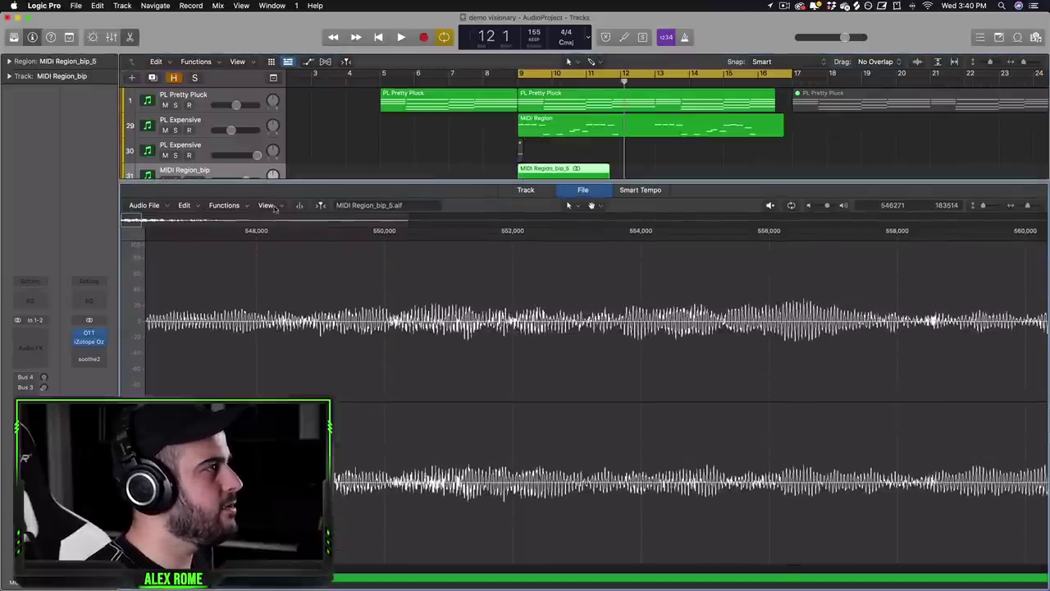
pyautogui.click(224, 205)
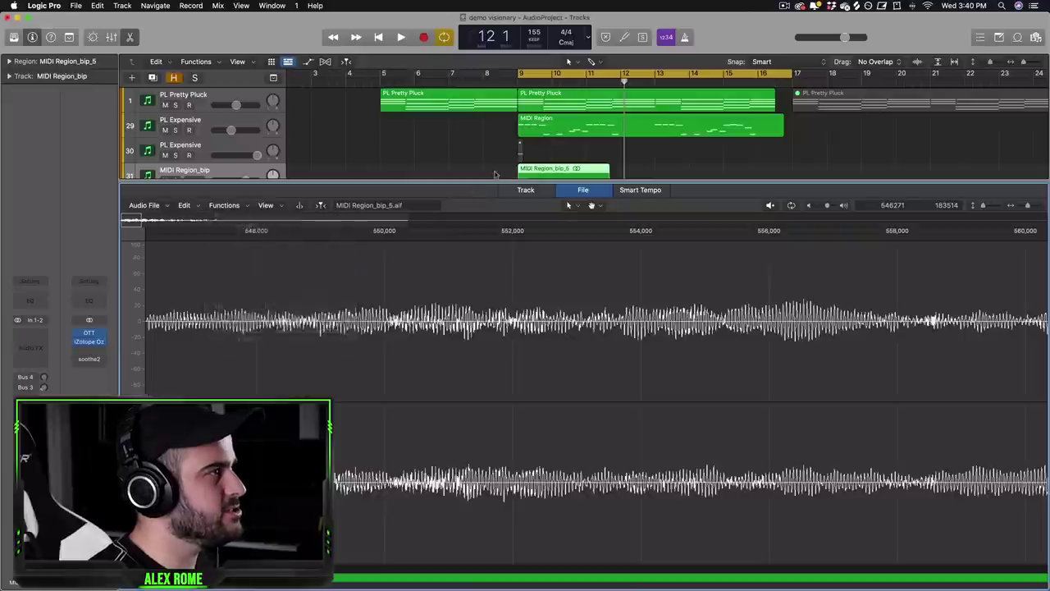
pyautogui.press('e')
# - Move MIDI Region_bip_5 earlier to start at 6 3 3 1 and trim its end to bar 9
pyautogui.moveTo(607, 180); pyautogui.dragTo(560, 179)
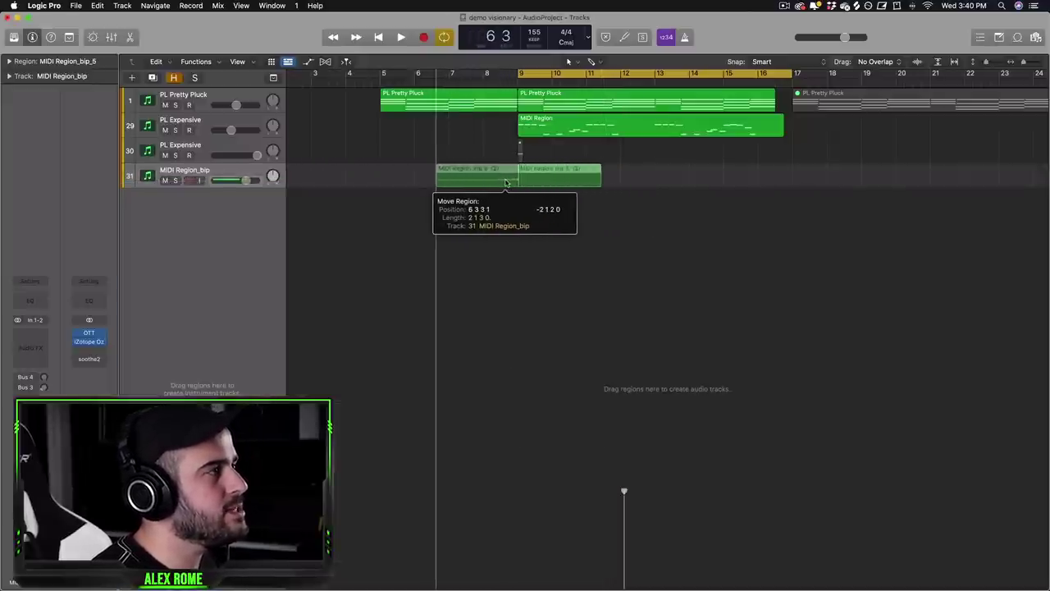
pyautogui.moveTo(506, 182); pyautogui.dragTo(507, 184)
pyautogui.press('super+Right')
pyautogui.press('super+Right')
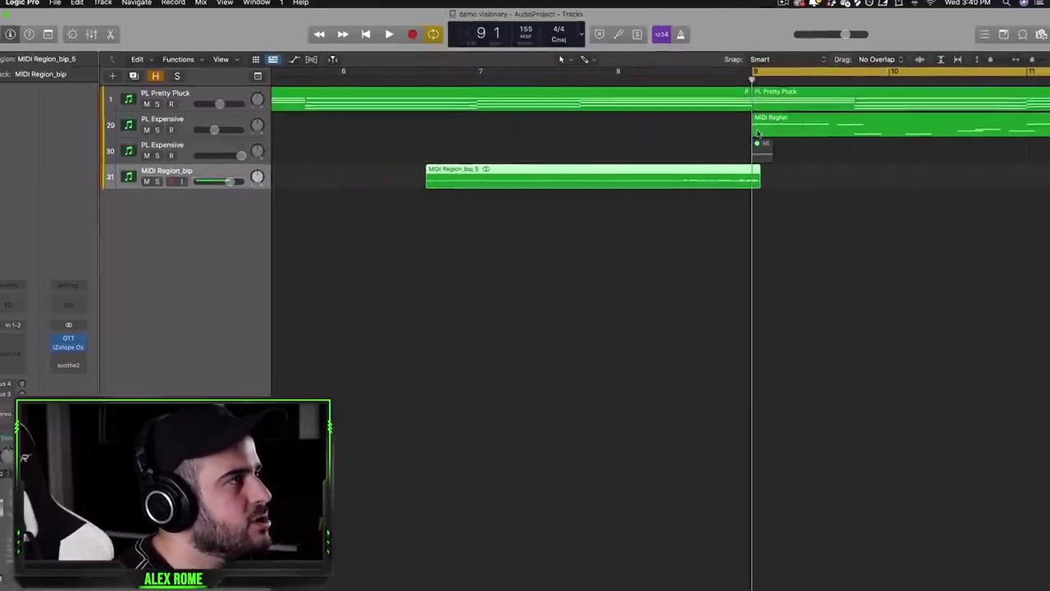
pyautogui.moveTo(697, 213); pyautogui.dragTo(686, 213)
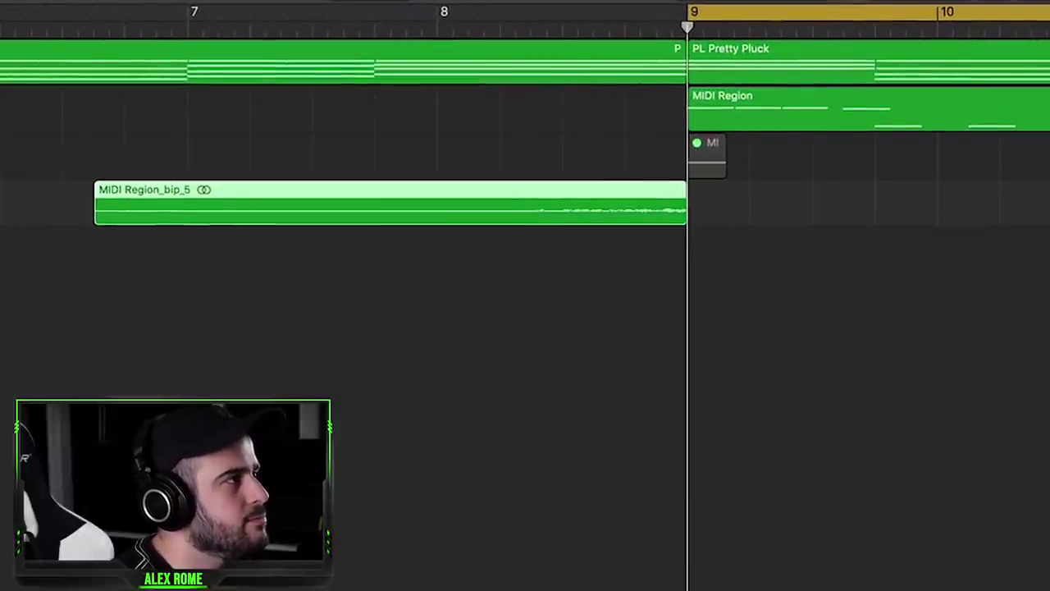
pyautogui.press('super+Left')
pyautogui.press('super+Left')
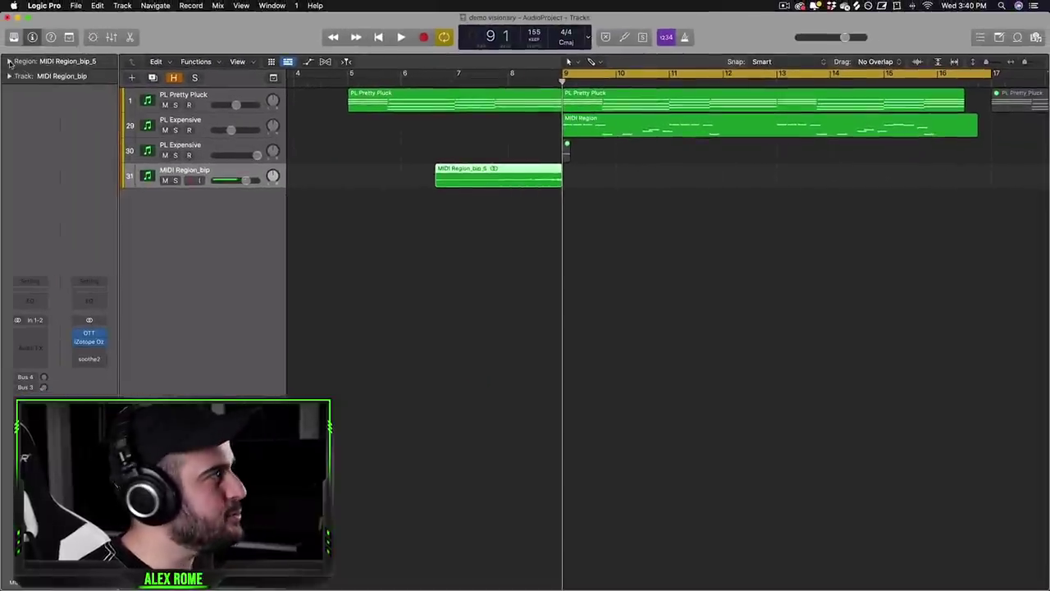
pyautogui.click(9, 61)
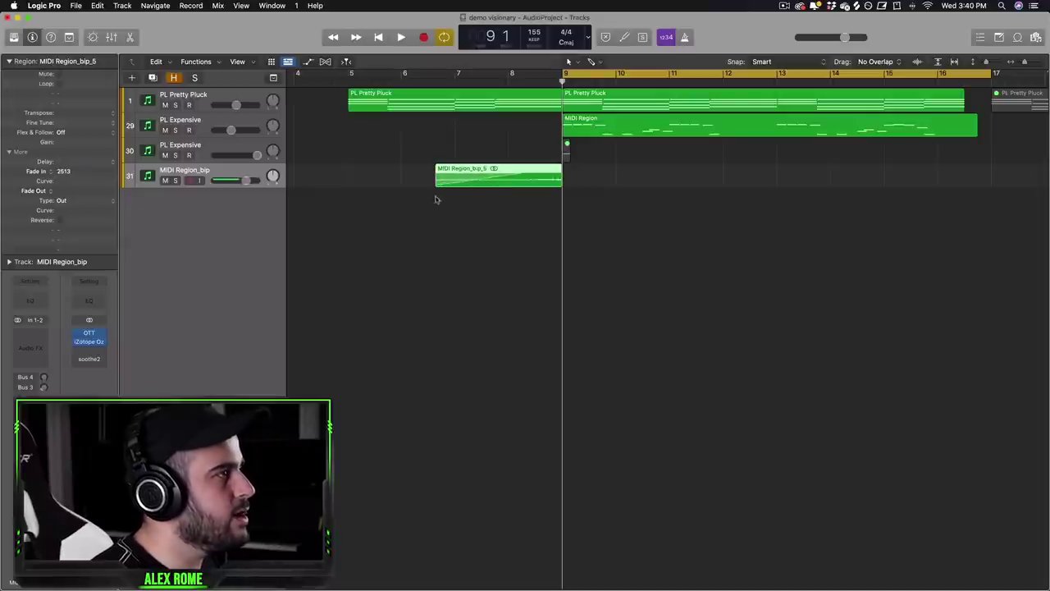
# - Start the swell region later, set its fade-in curve to 60, and lower its track to about -5.6 dB
pyautogui.moveTo(447, 182); pyautogui.dragTo(474, 184)
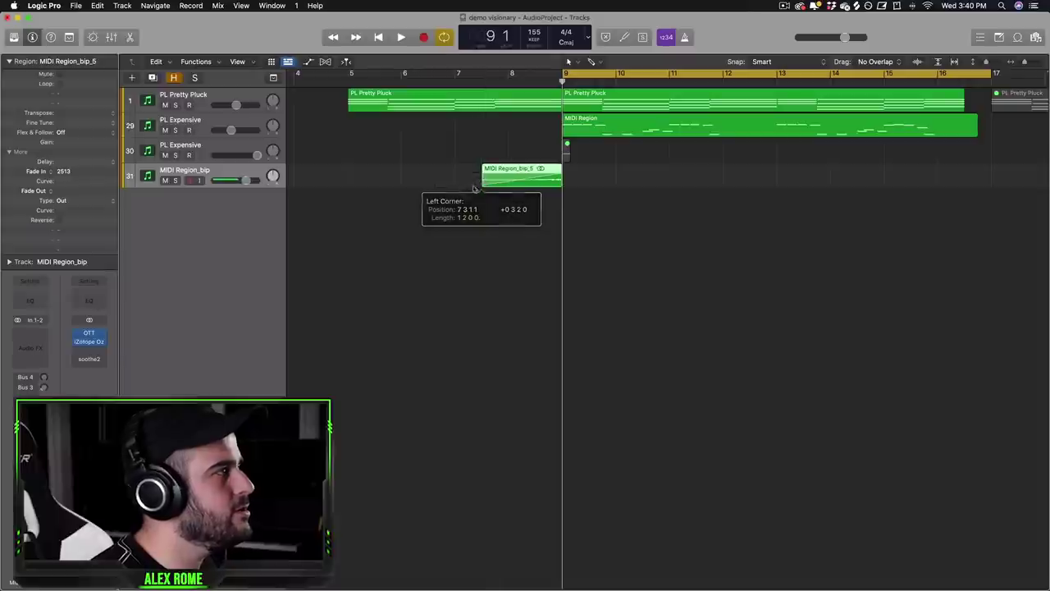
pyautogui.moveTo(474, 189); pyautogui.dragTo(474, 189)
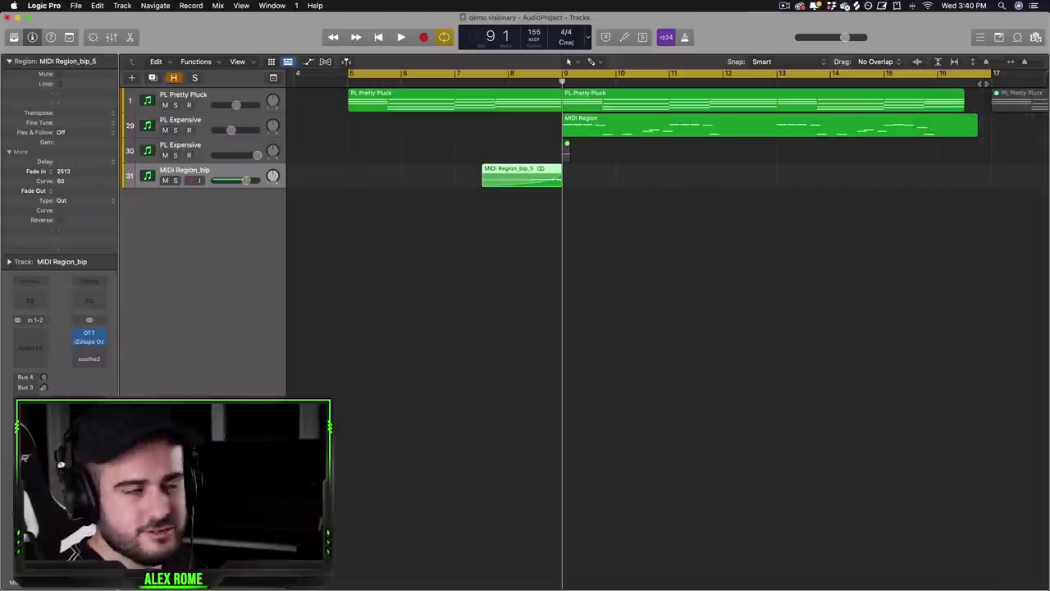
pyautogui.press('space')
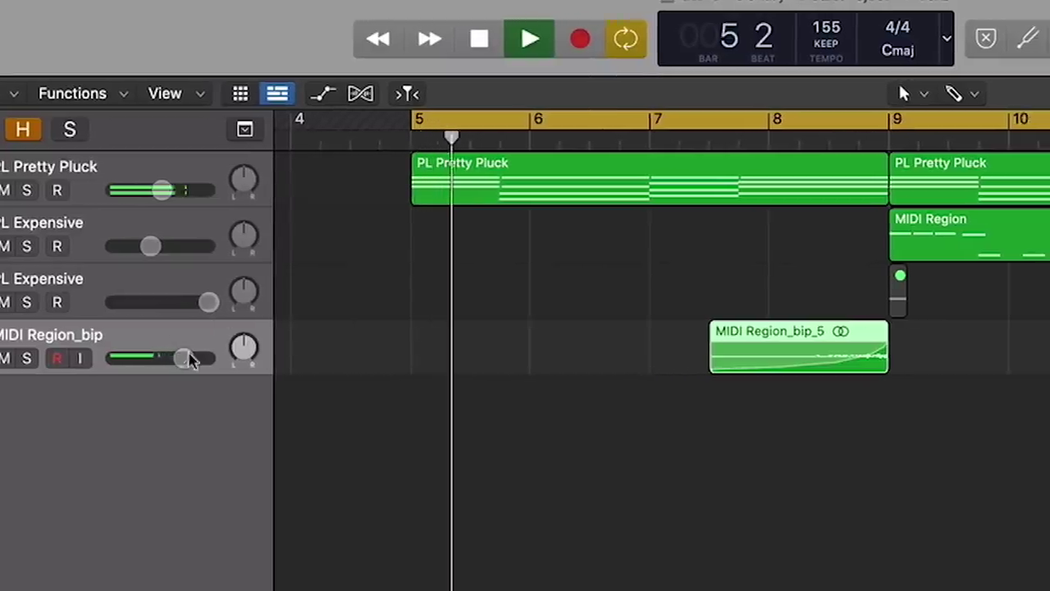
pyautogui.moveTo(245, 179); pyautogui.dragTo(235, 180)
pyautogui.moveTo(125, 358); pyautogui.dragTo(115, 357)
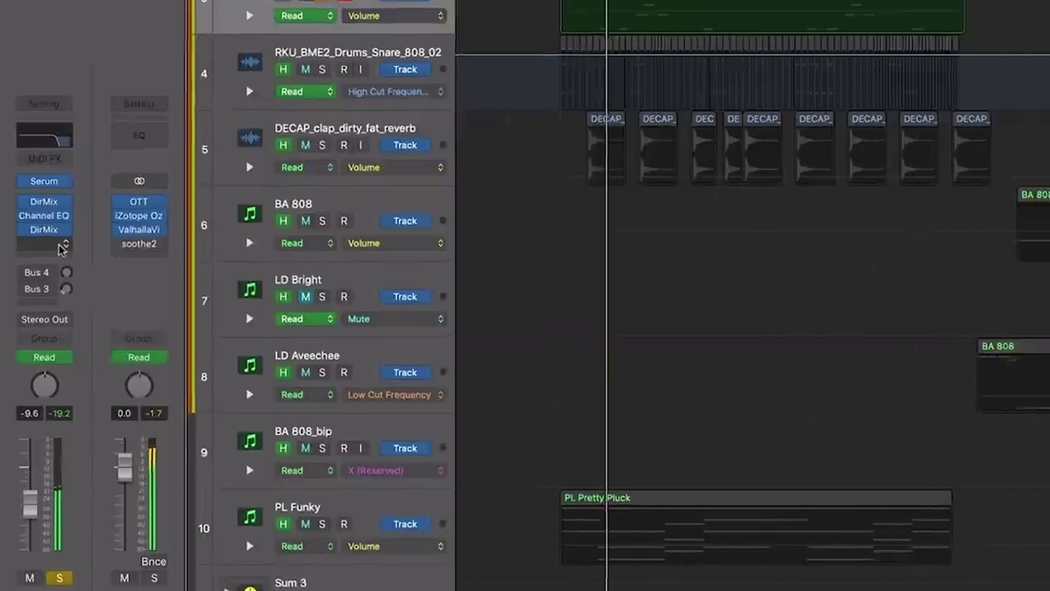
# - Insert stereo ValhallaVintageVerb on PL Expensive with COLOR set to NOW and MIX at 0%
pyautogui.click(60, 244)
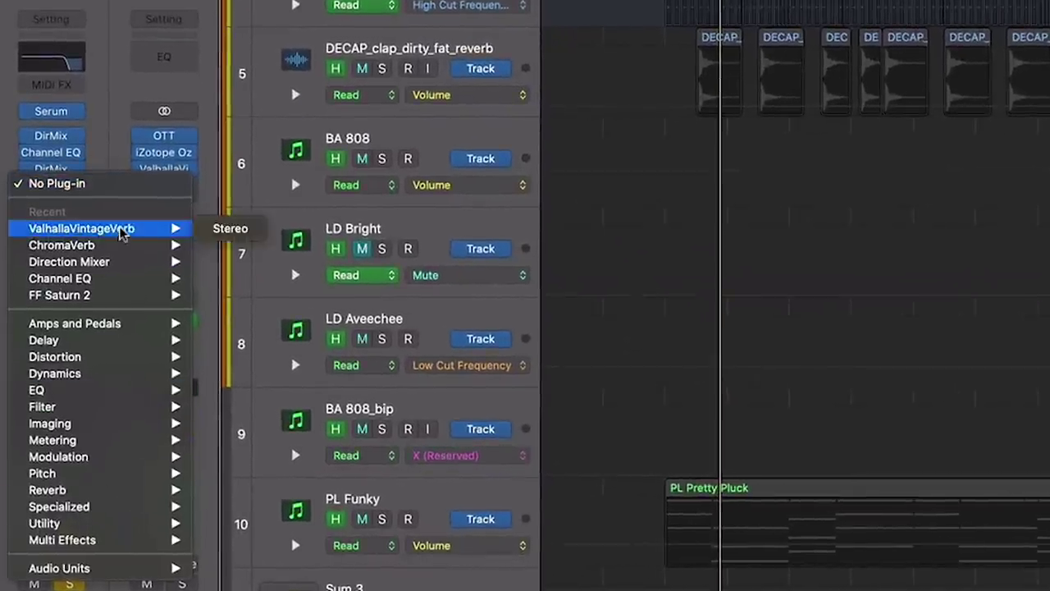
pyautogui.click(233, 229)
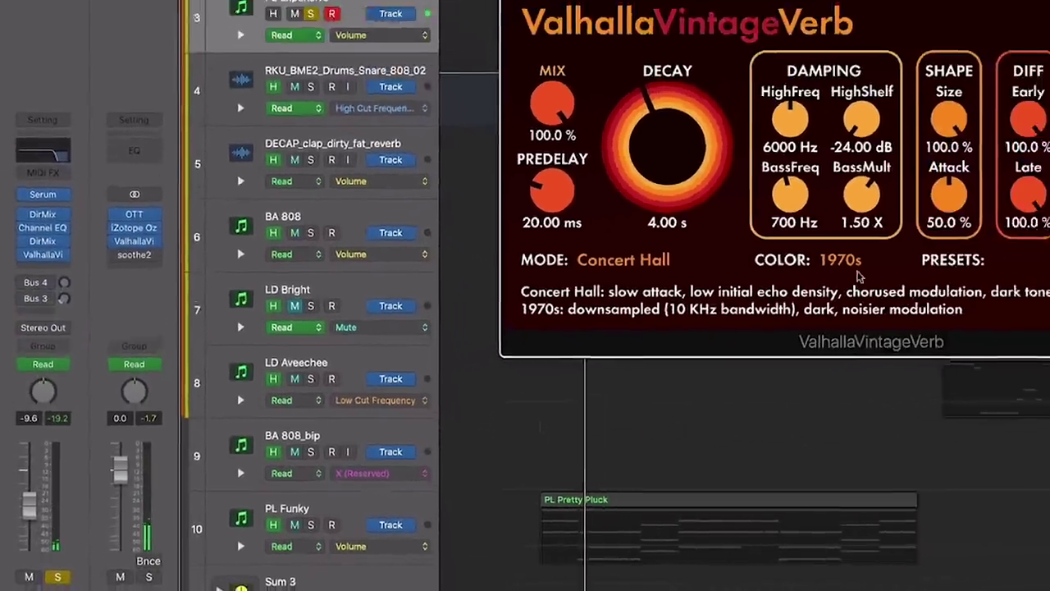
pyautogui.click(1041, 198)
pyautogui.click(622, 382)
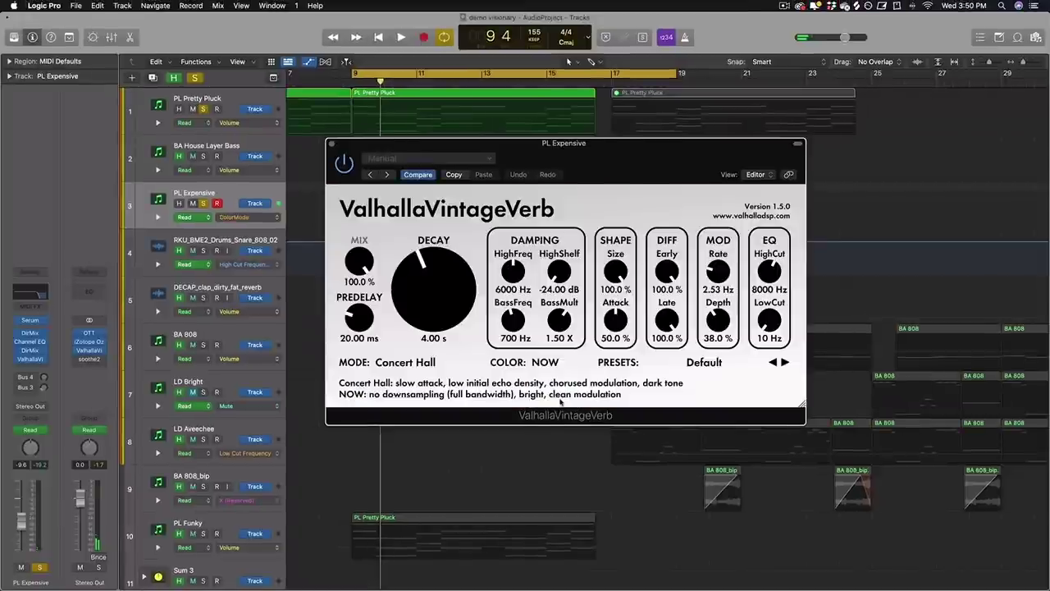
pyautogui.moveTo(361, 264); pyautogui.dragTo(360, 266)
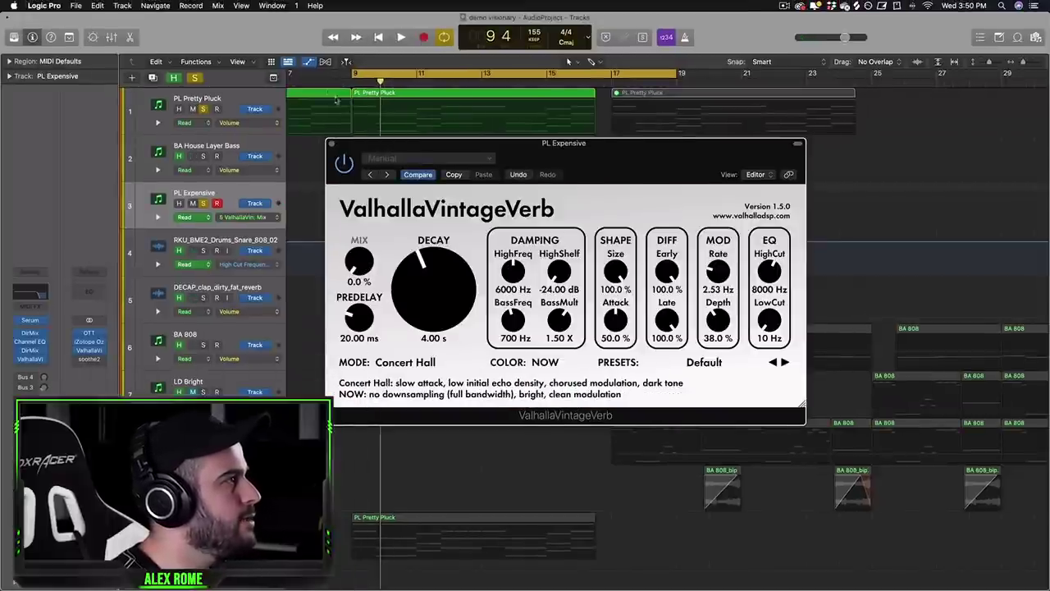
pyautogui.click(332, 144)
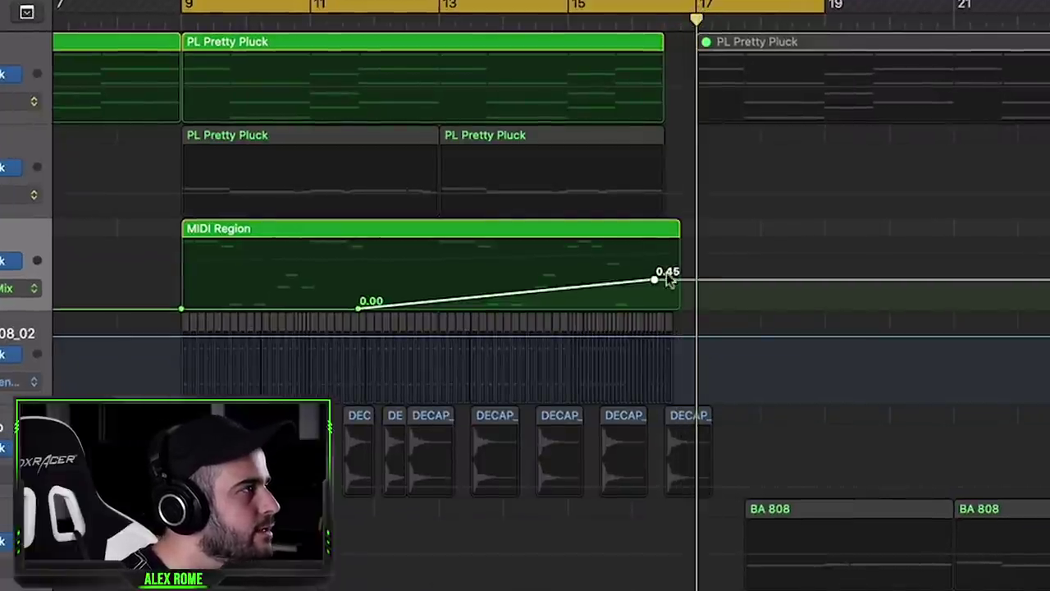
# - Automate the reverb Mix up to 0.87 at the region's end, then back down right after
pyautogui.moveTo(666, 273); pyautogui.dragTo(664, 267)
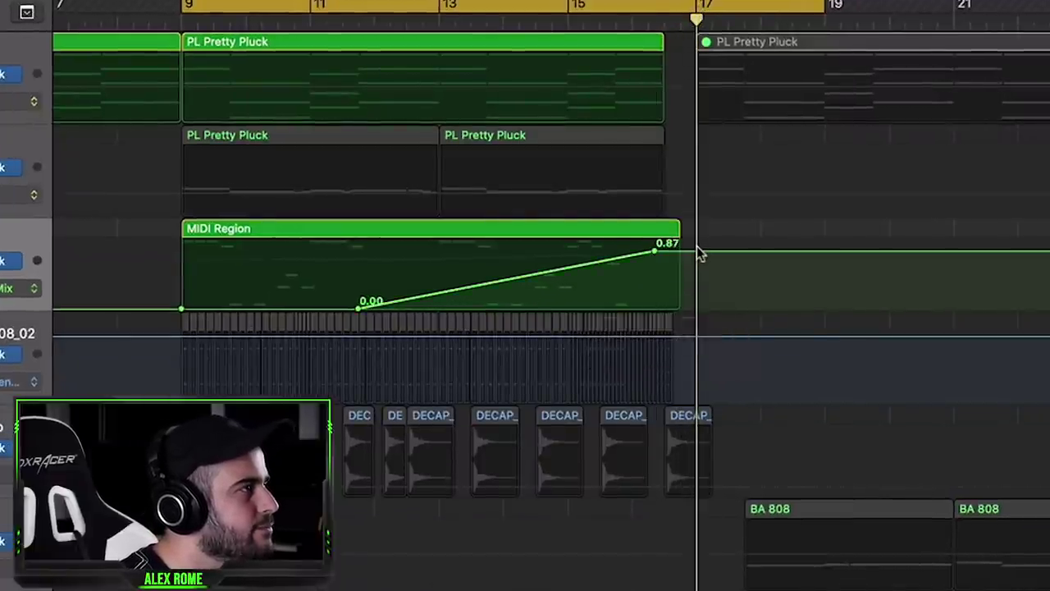
pyautogui.moveTo(696, 252); pyautogui.dragTo(697, 295)
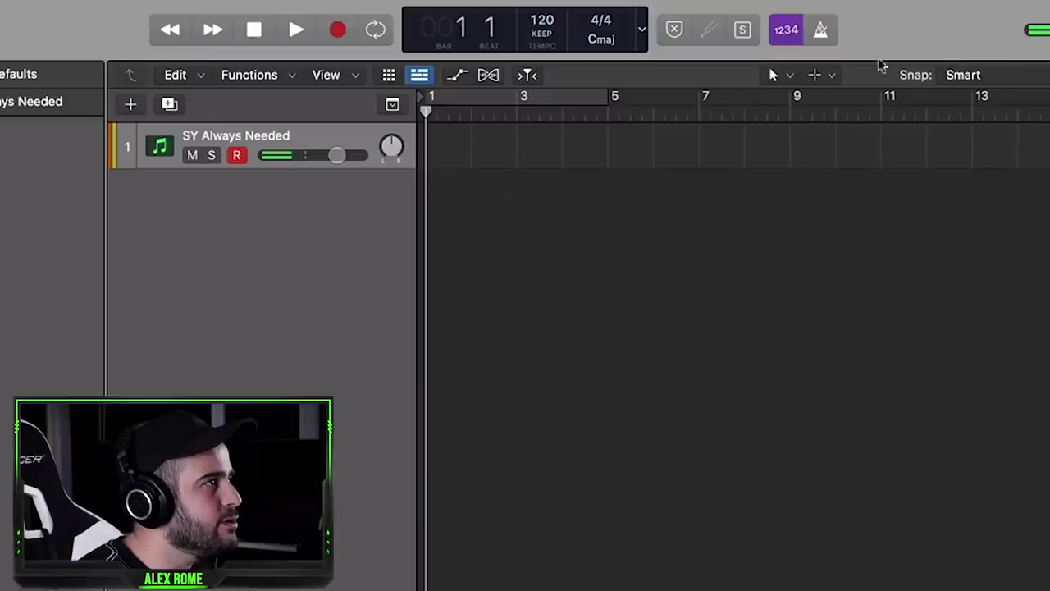
# - Draw an empty SY Always Needed region spanning bars 1–5 with the Pencil Tool and open it in the Piano Roll
pyautogui.click(816, 75)
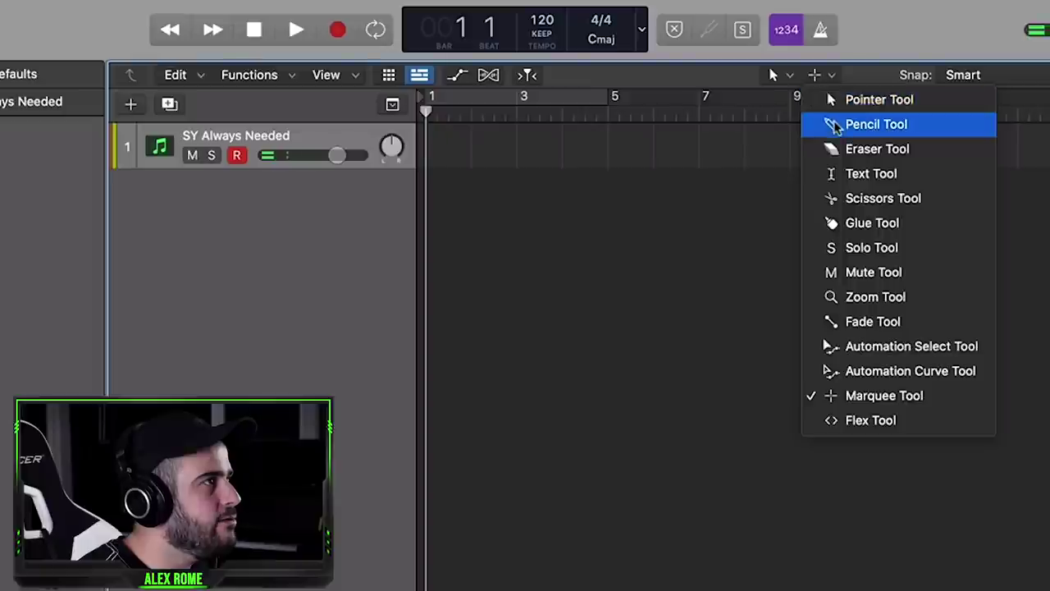
pyautogui.click(540, 159)
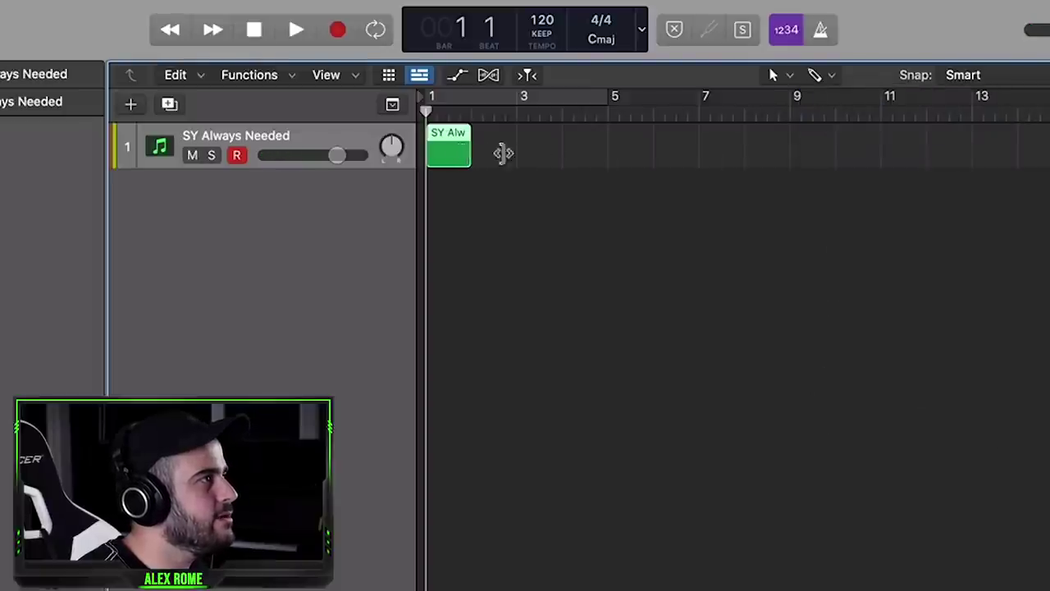
pyautogui.moveTo(504, 154); pyautogui.dragTo(607, 153)
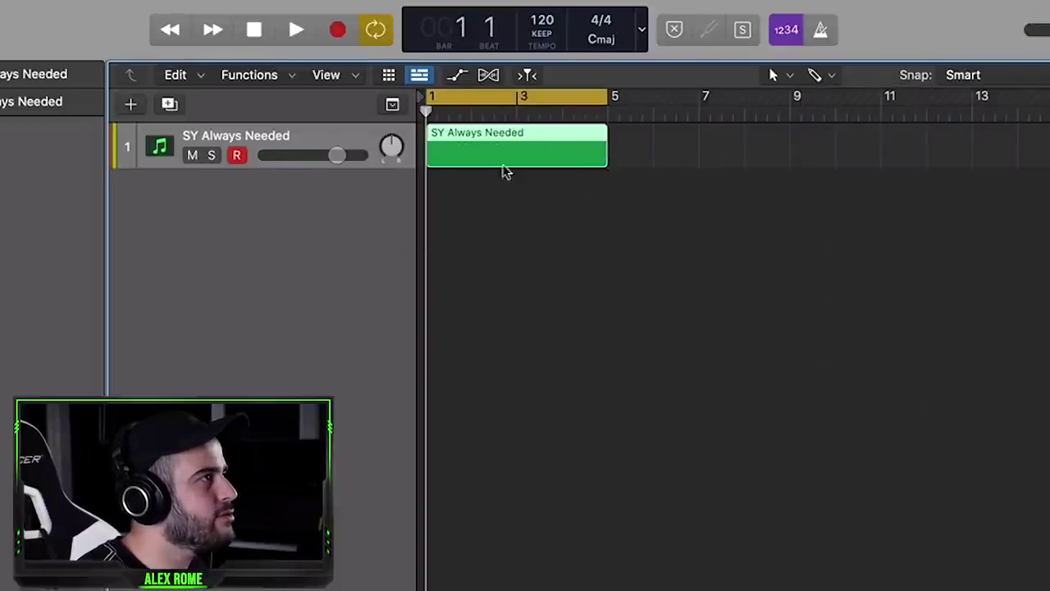
pyautogui.doubleClick(509, 141)
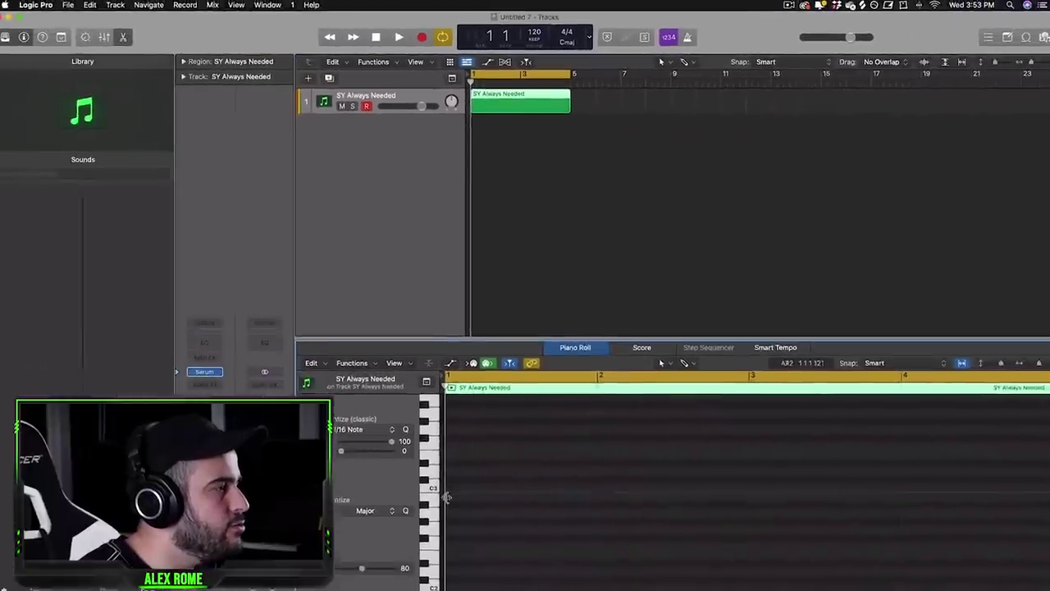
# - Draw a long C3 note, review Serum's FX page, and insert ValhallaVintageVerb after Serum
pyautogui.moveTo(451, 484); pyautogui.dragTo(471, 482)
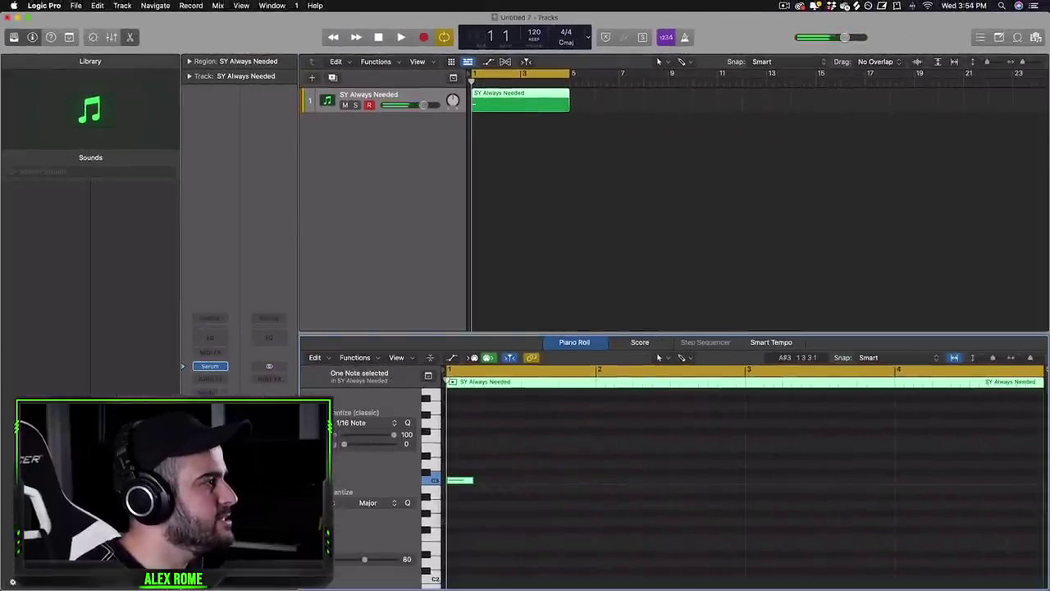
pyautogui.click(210, 366)
pyautogui.click(455, 209)
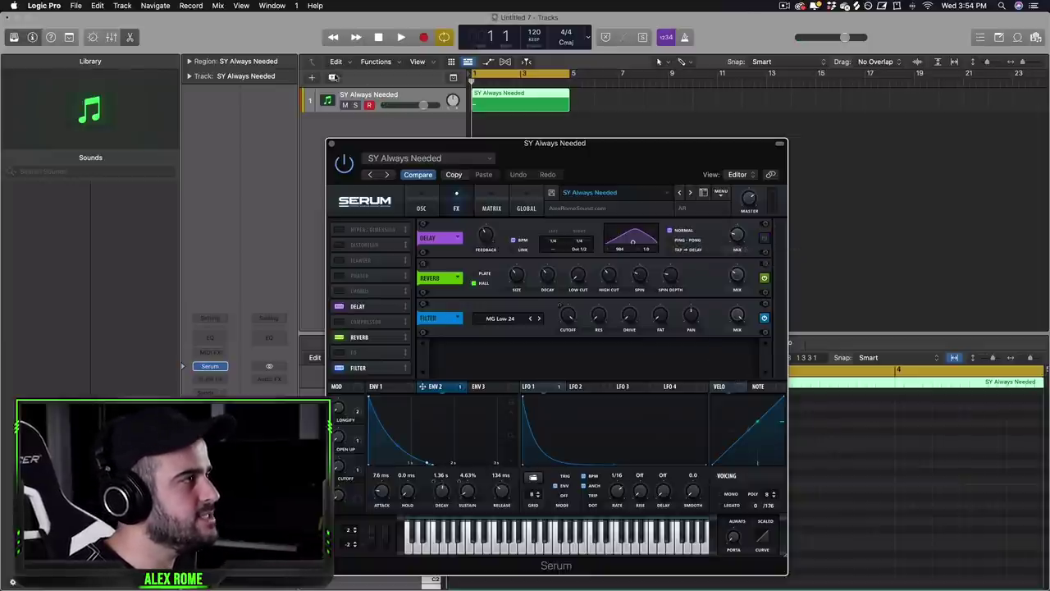
pyautogui.click(331, 145)
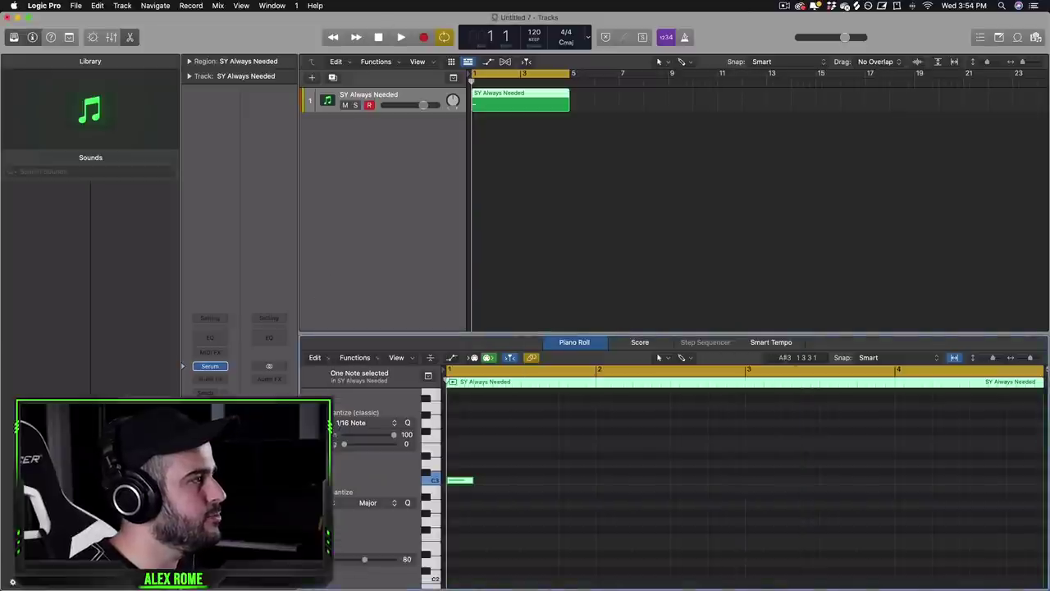
pyautogui.click(279, 391)
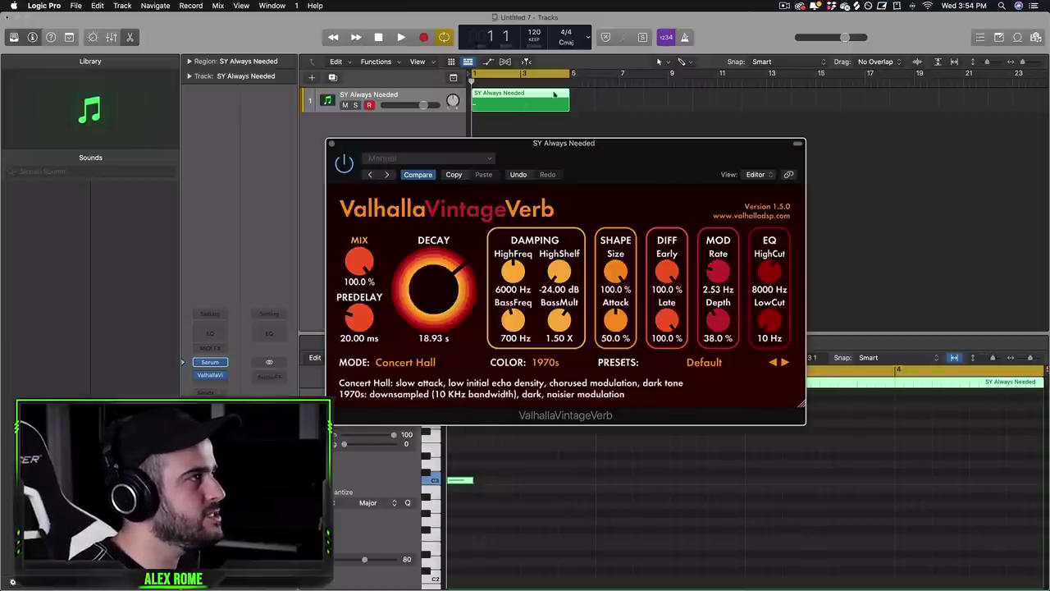
# - Extend the cycle range to about bar 10 and keep the first VintageVerb's Mix at 100%
pyautogui.moveTo(569, 74); pyautogui.dragTo(712, 74)
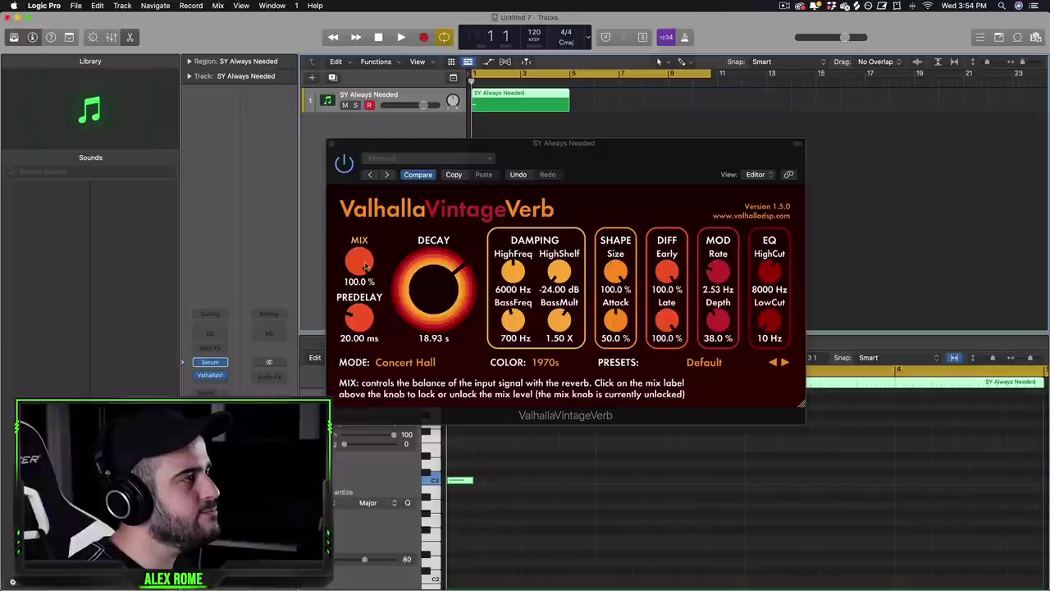
pyautogui.moveTo(359, 260); pyautogui.dragTo(354, 353)
pyautogui.moveTo(359, 296); pyautogui.dragTo(360, 261)
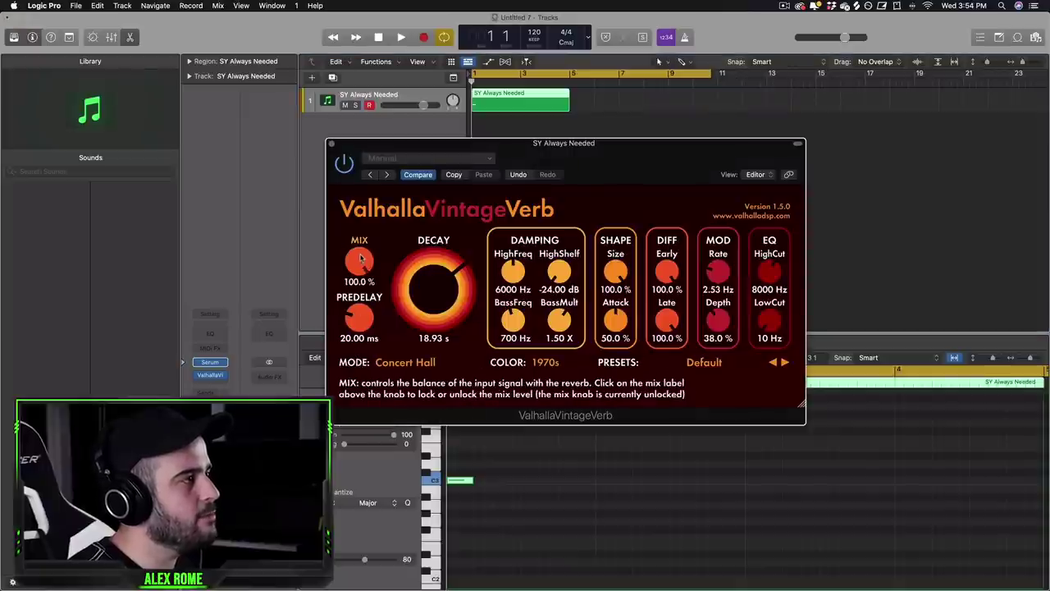
pyautogui.click(333, 145)
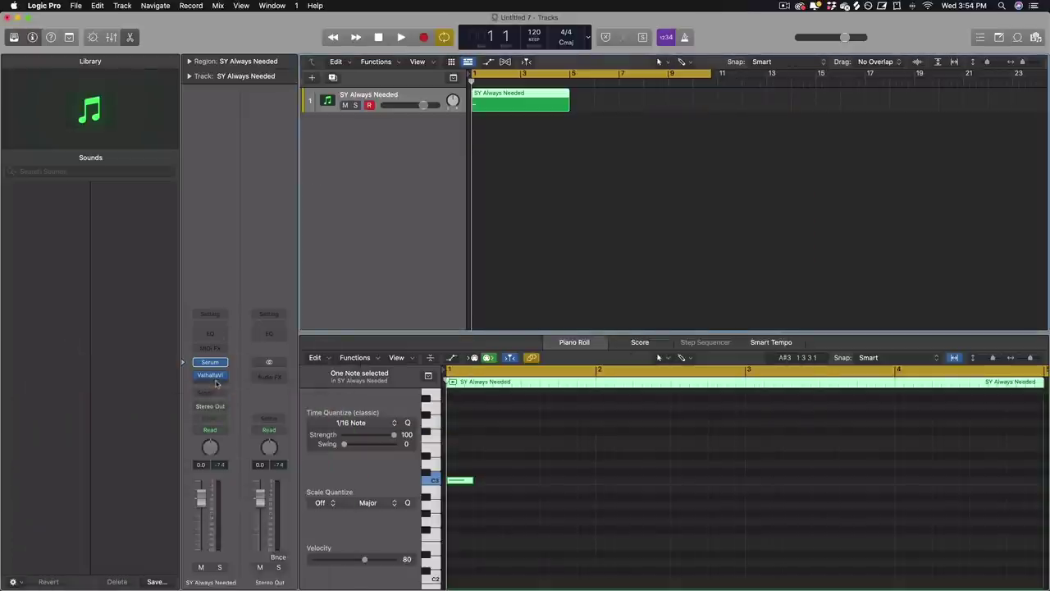
# - Add a second stereo ValhallaVintageVerb and switch its mode to Ambience
pyautogui.click(217, 377)
pyautogui.moveTo(225, 405)
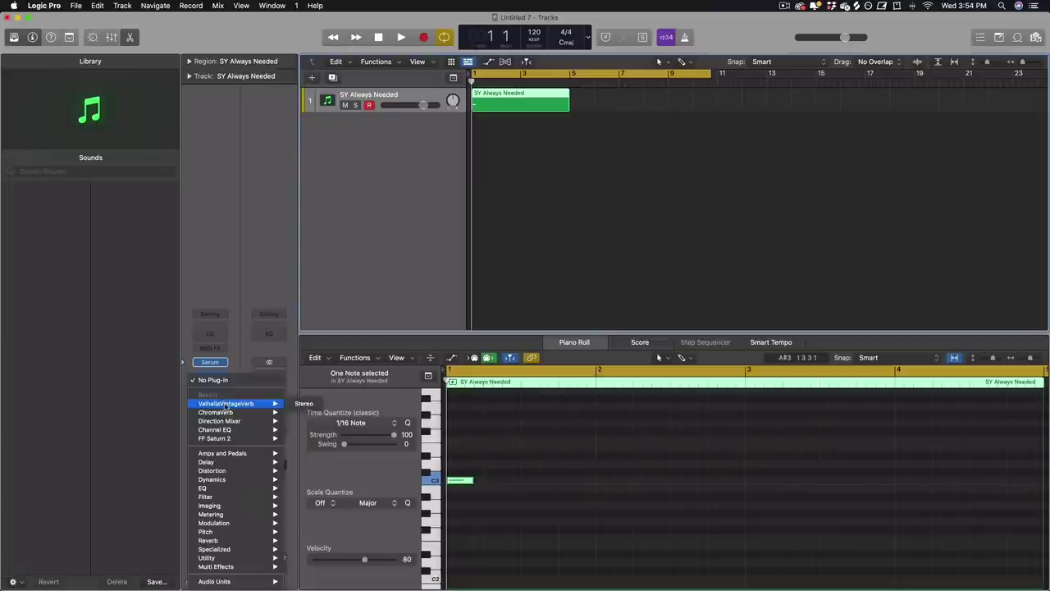
pyautogui.click(306, 403)
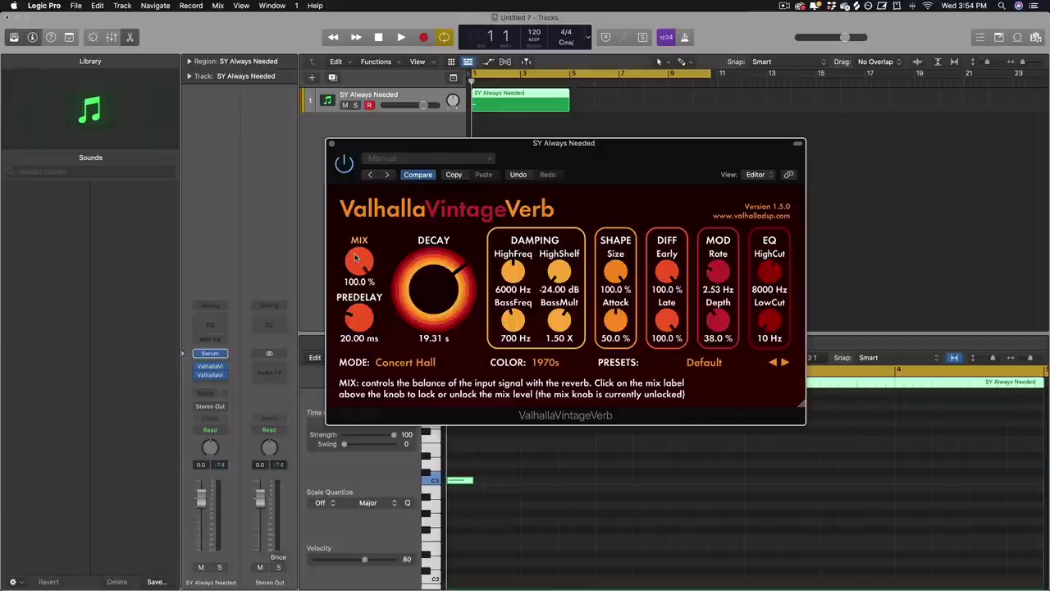
pyautogui.moveTo(358, 260); pyautogui.dragTo(354, 279)
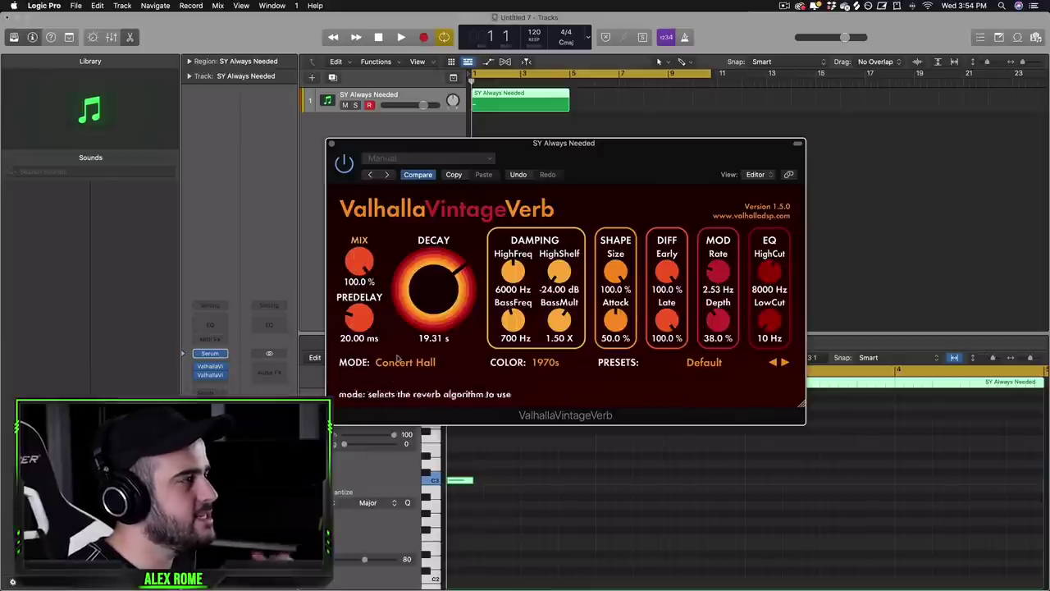
pyautogui.click(405, 361)
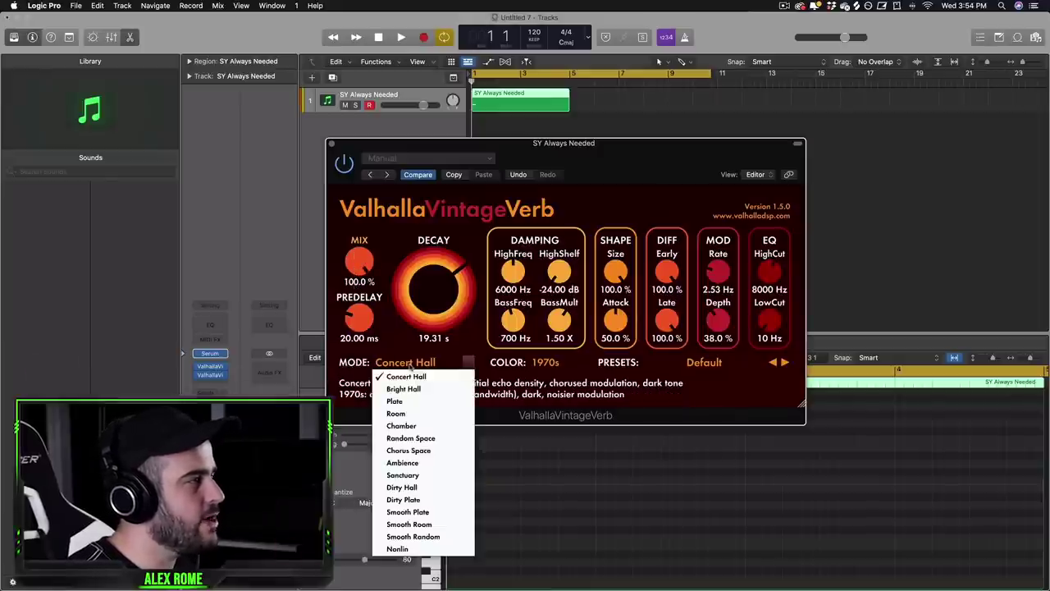
pyautogui.click(409, 462)
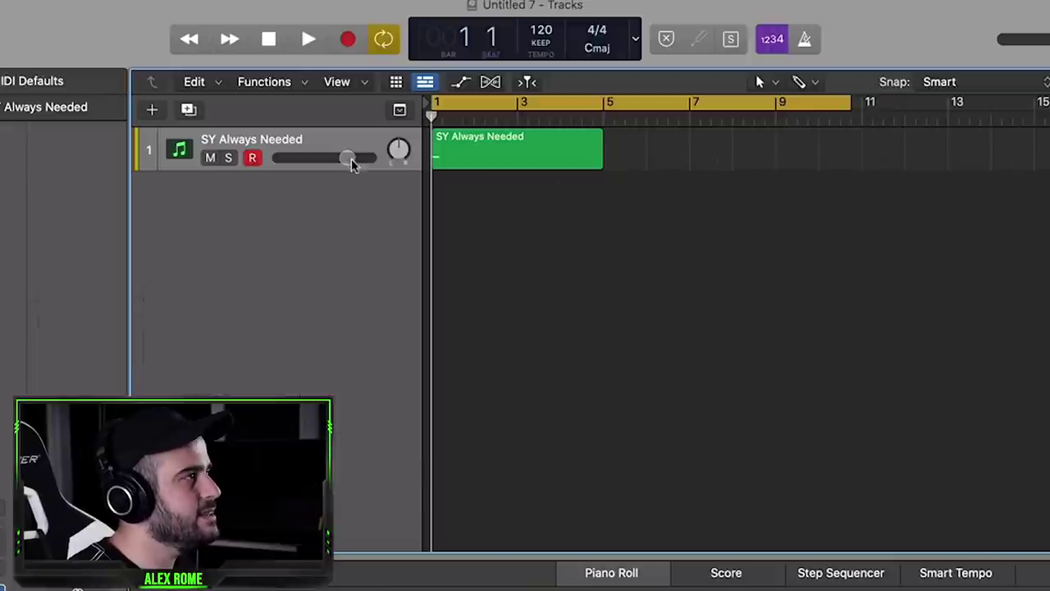
# - Bounce the SY Always Needed region in place with Mute source, lengthening the bounce to bar 12
pyautogui.click(513, 139)
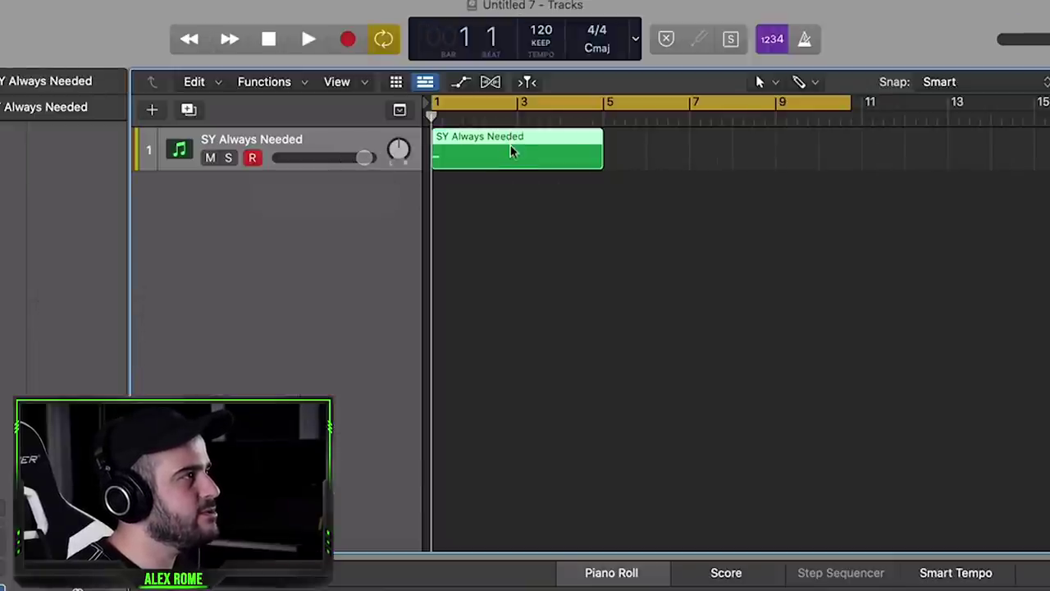
pyautogui.rightClick(512, 150)
pyautogui.click(538, 155)
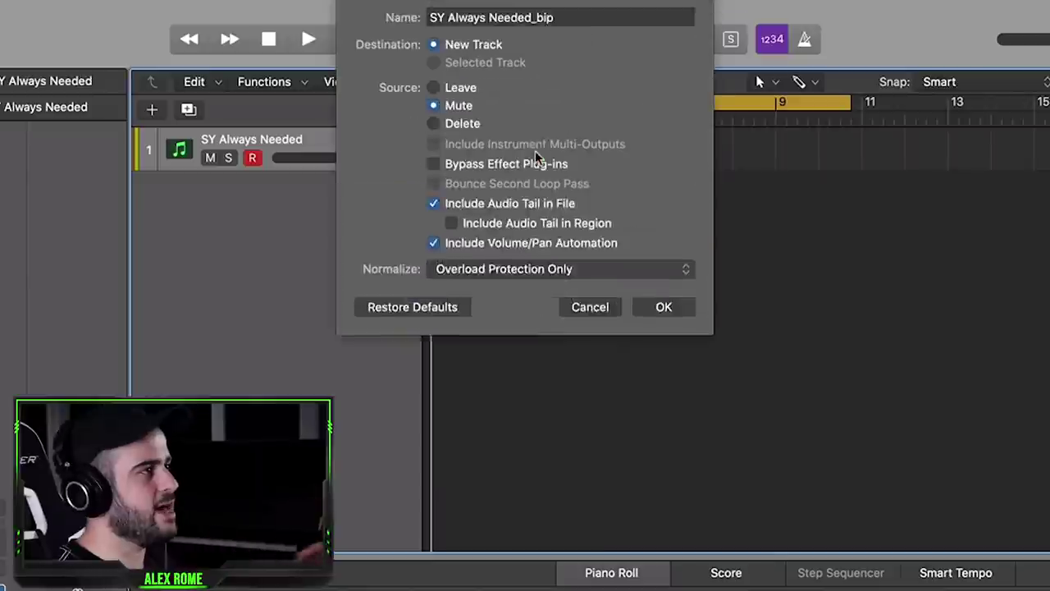
pyautogui.press('Return')
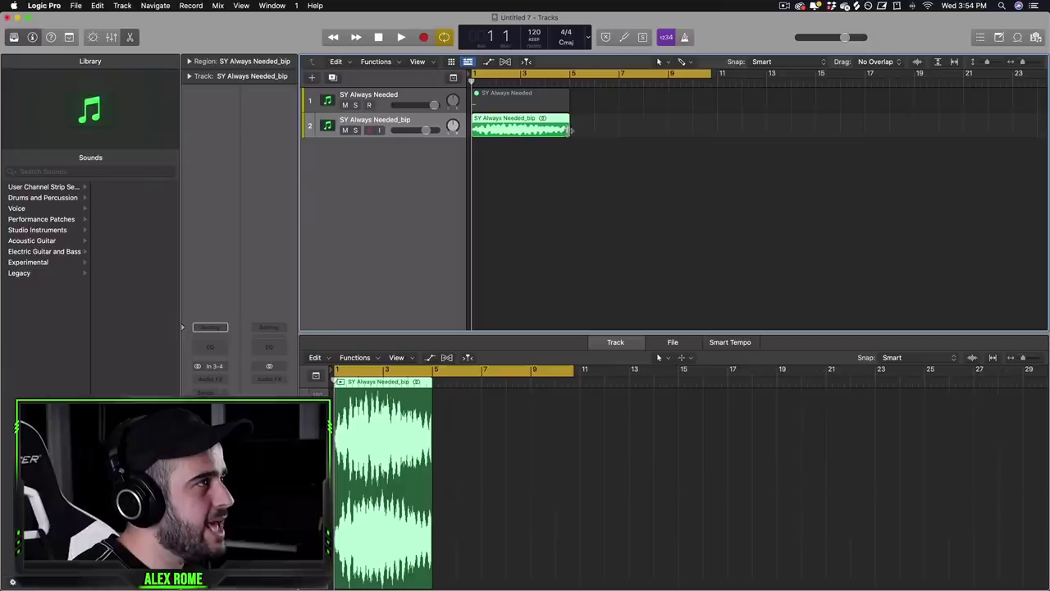
pyautogui.moveTo(569, 129); pyautogui.dragTo(750, 125)
pyautogui.press('Up')
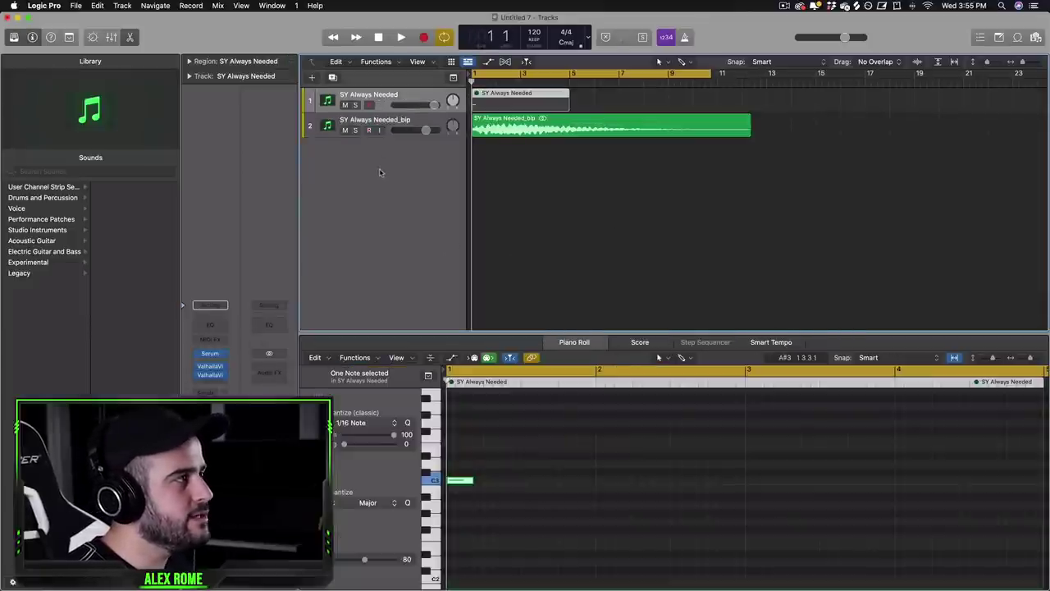
# - Add instrument track Inst 2 with a stereo Quick Sampler and load the bounced _bip audio into it
pyautogui.doubleClick(380, 173)
pyautogui.click(224, 367)
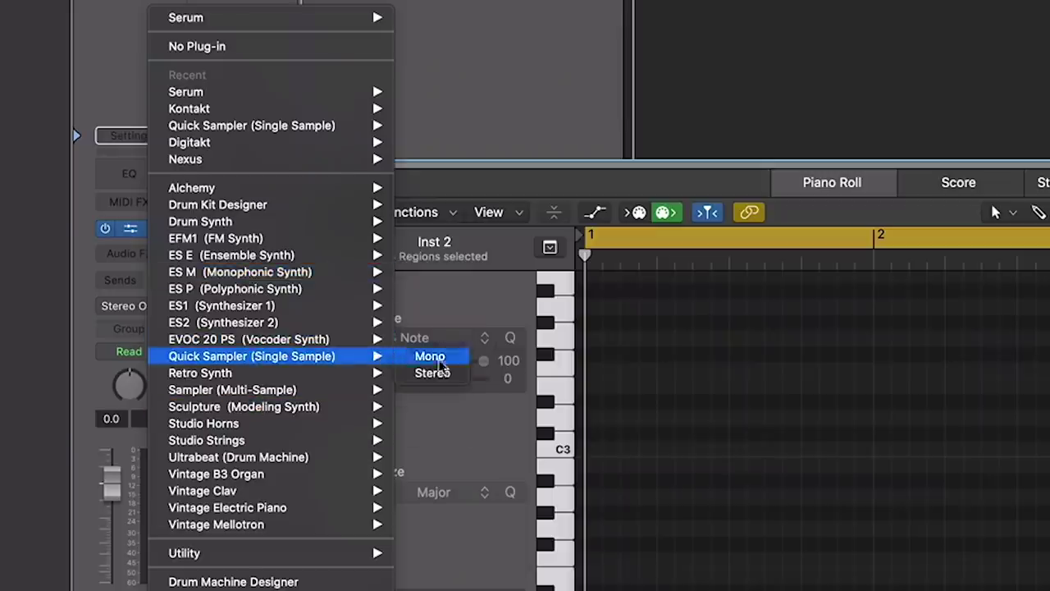
pyautogui.click(463, 374)
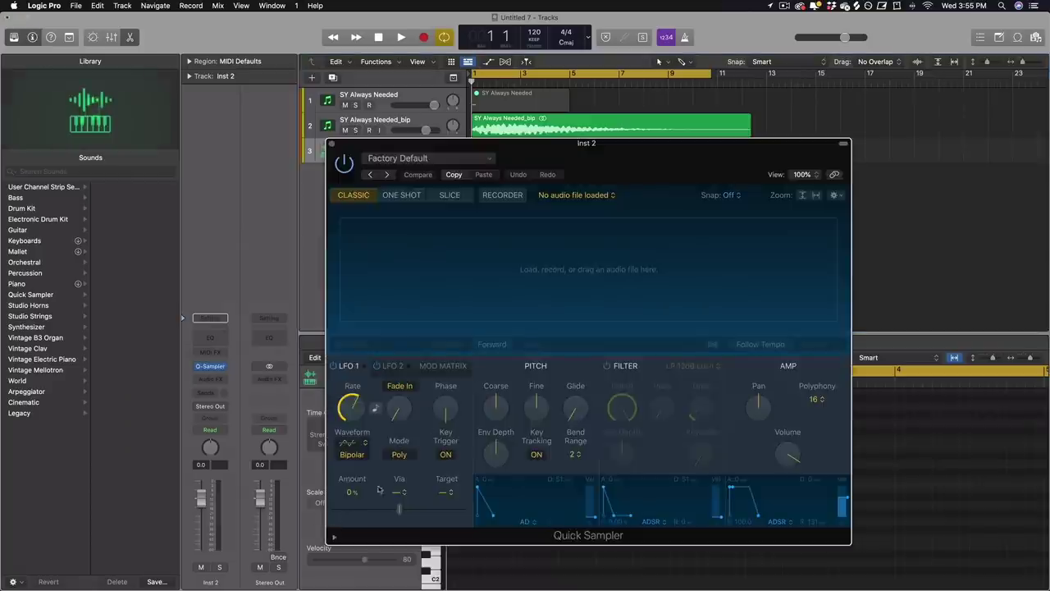
pyautogui.moveTo(639, 145); pyautogui.dragTo(533, 190)
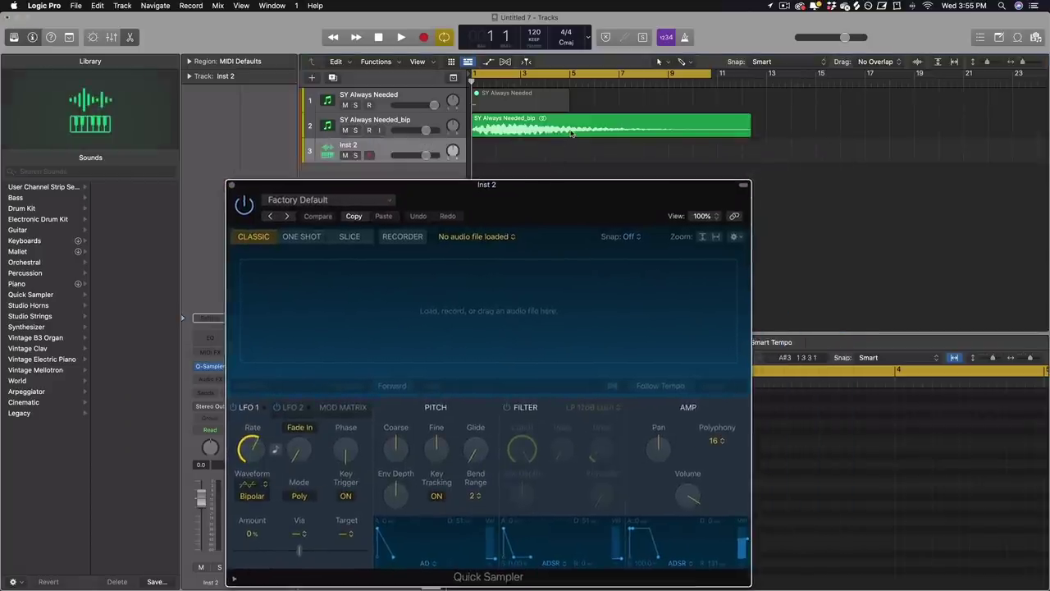
pyautogui.moveTo(572, 134); pyautogui.dragTo(566, 320)
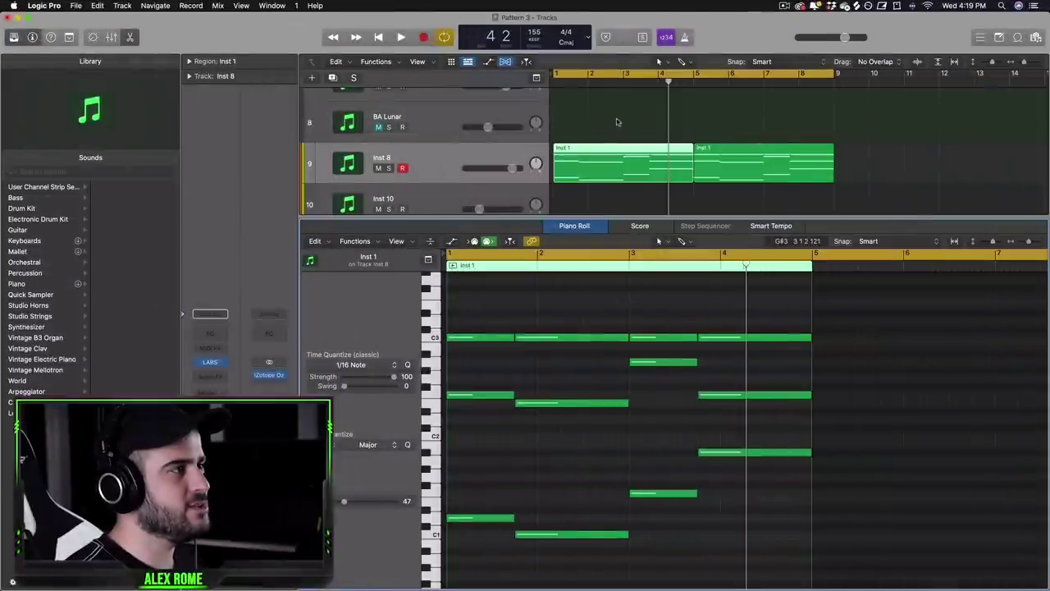
# - Add track Inst 11 below Inst 8 with an empty MIDI region extended to bar 5
pyautogui.moveTo(617, 121); pyautogui.dragTo(638, 134)
pyautogui.click(642, 158)
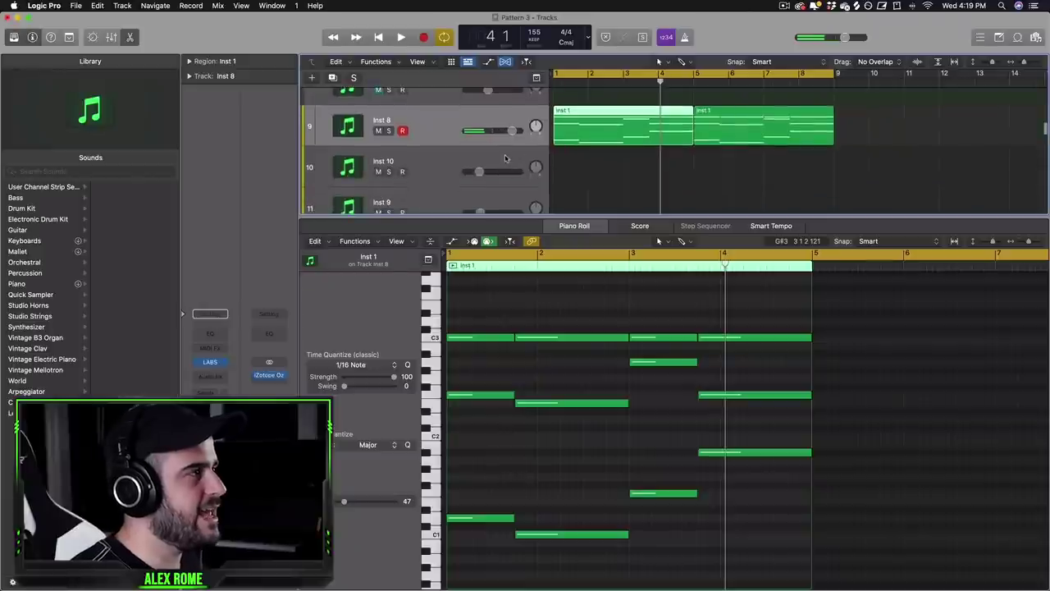
pyautogui.click(574, 168)
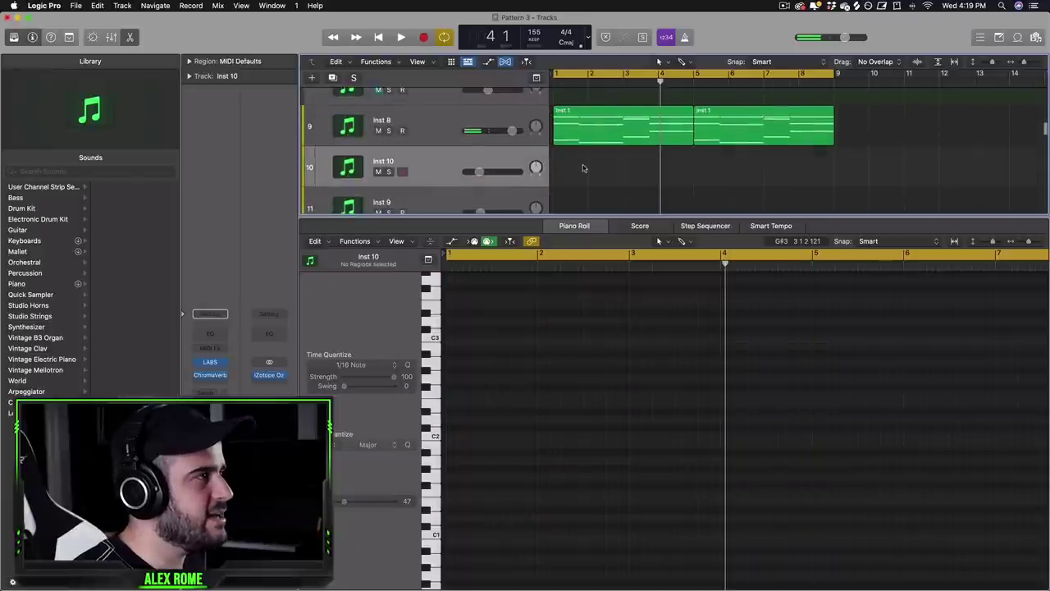
pyautogui.click(426, 126)
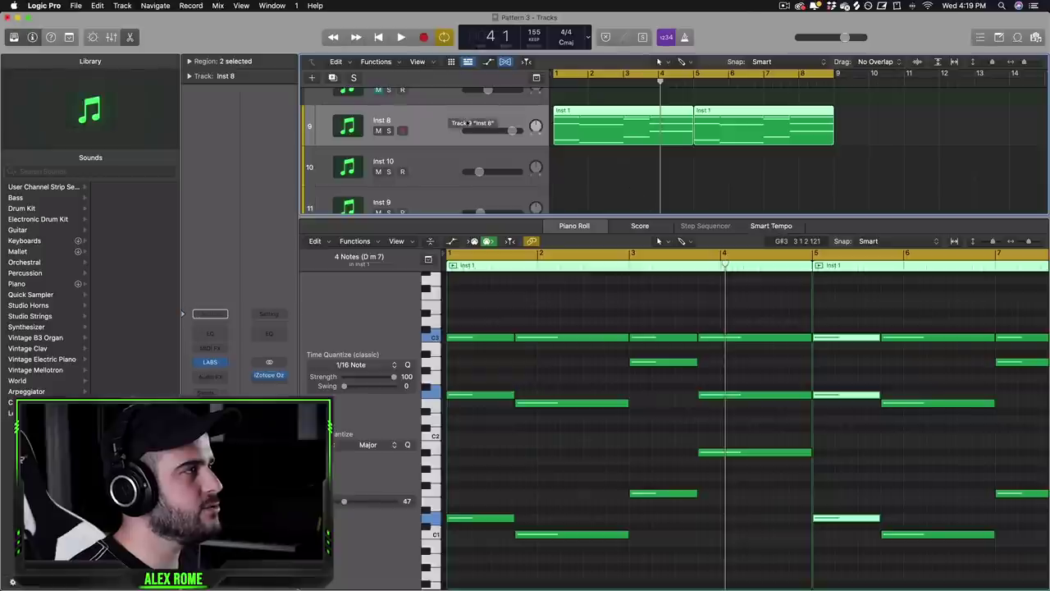
pyautogui.click(333, 78)
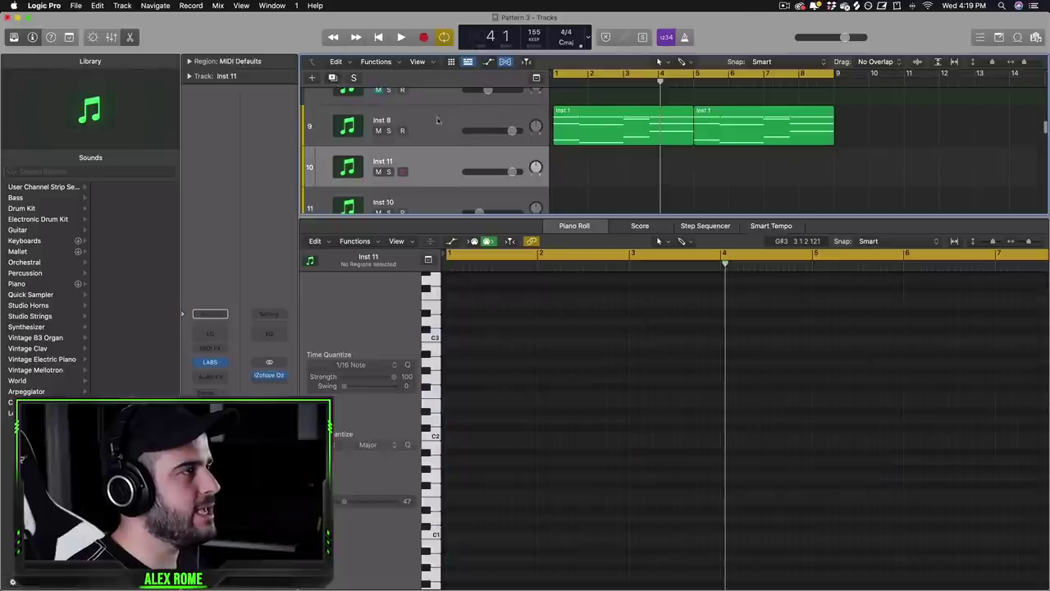
pyautogui.doubleClick(573, 174)
pyautogui.moveTo(585, 173); pyautogui.dragTo(693, 173)
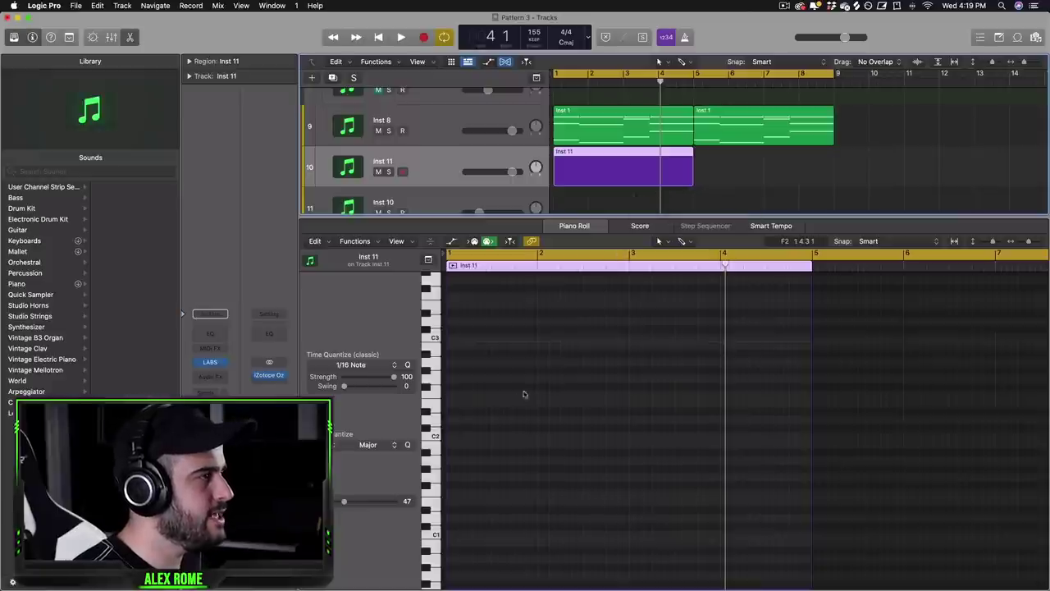
# - Draw eight short C#4 notes, repeat them with Cmd+R into sixteen, and play the pattern
pyautogui.scroll(3, 492, 373)
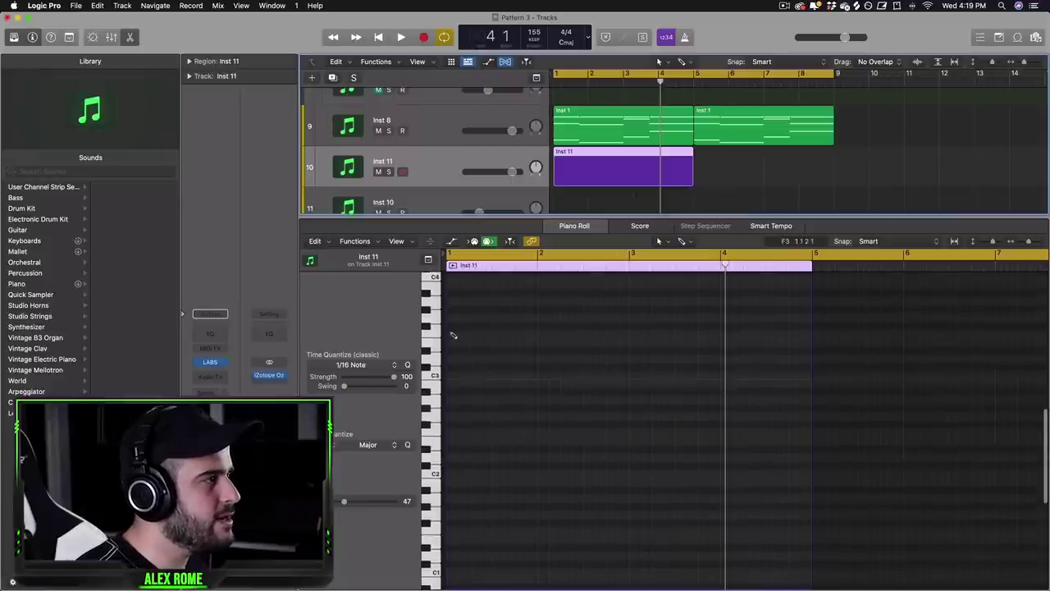
pyautogui.click(454, 334)
pyautogui.click(474, 334)
pyautogui.click(497, 334)
pyautogui.moveTo(523, 339); pyautogui.dragTo(440, 330)
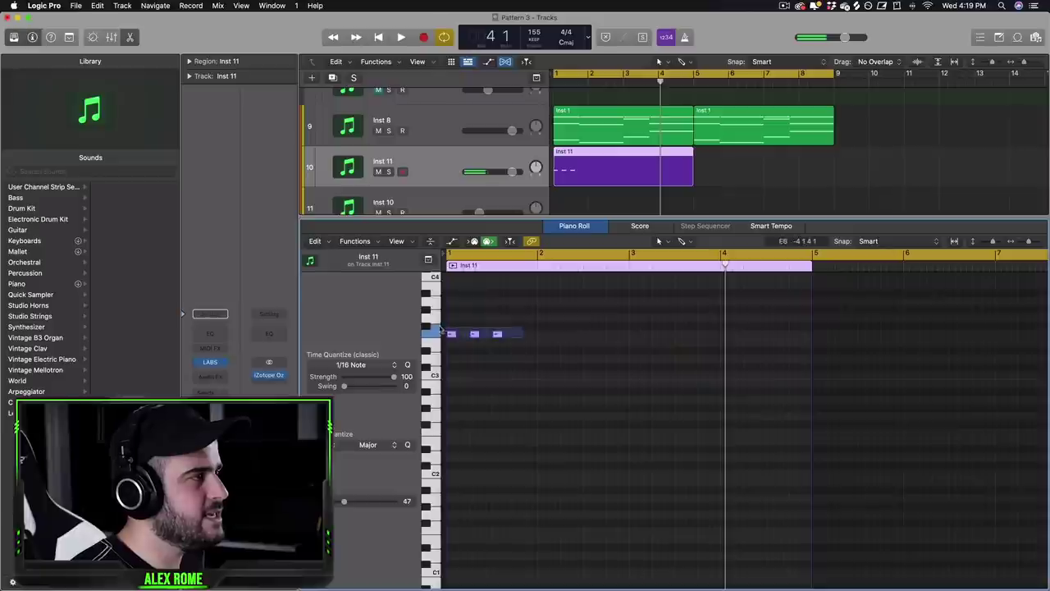
pyautogui.click(520, 334)
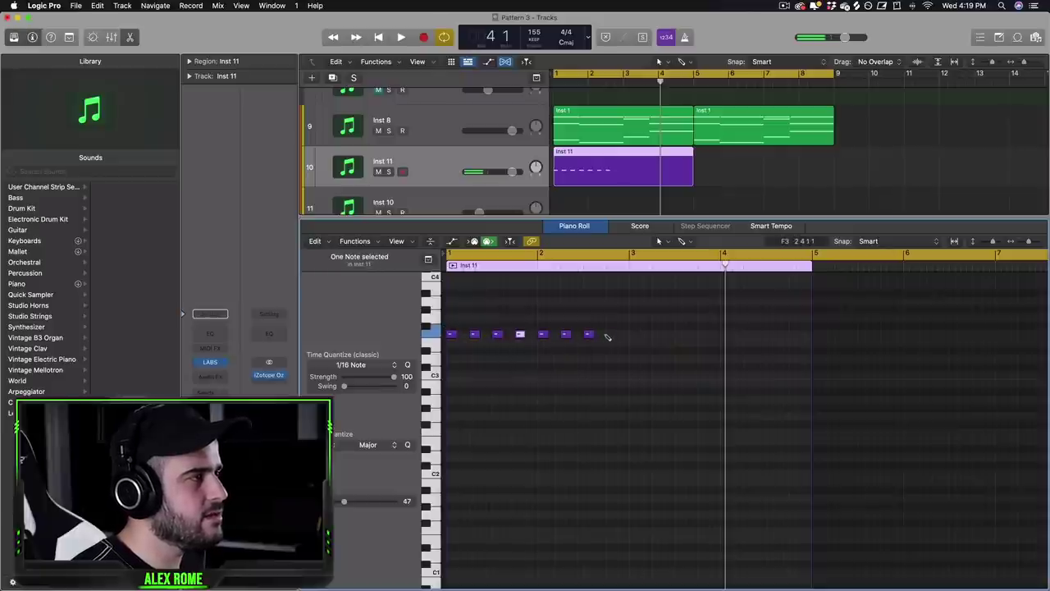
pyautogui.click(609, 335)
pyautogui.moveTo(644, 346); pyautogui.dragTo(441, 305)
pyautogui.press('super+r')
pyautogui.scroll(1, 648, 328)
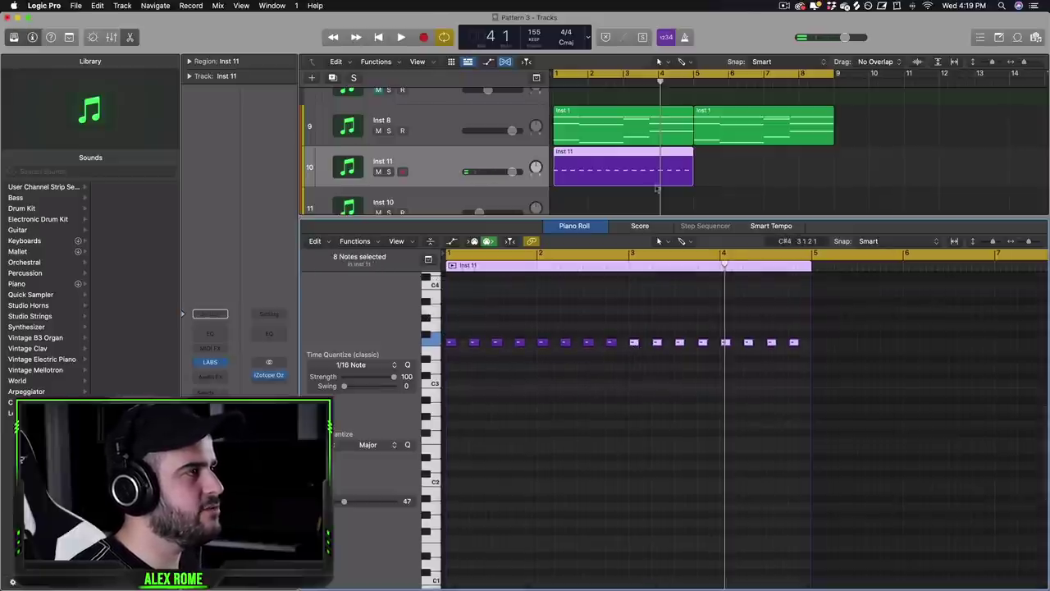
pyautogui.press('space')
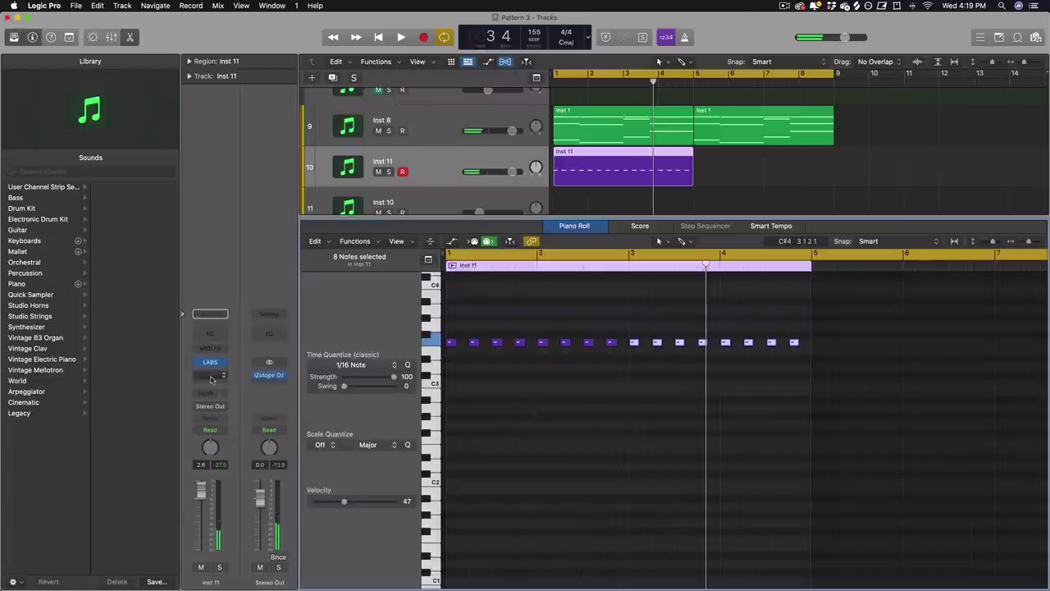
# - Insert stereo ChromaVerb on Inst 11 and lengthen its decay
pyautogui.click(211, 375)
pyautogui.moveTo(217, 399)
pyautogui.click(304, 398)
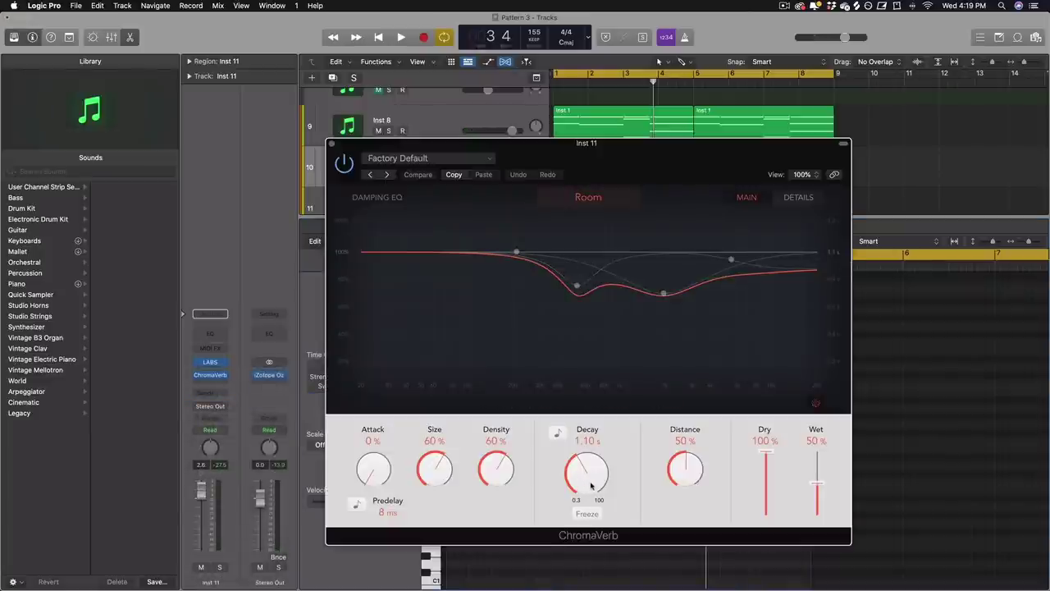
pyautogui.moveTo(590, 474); pyautogui.dragTo(593, 463)
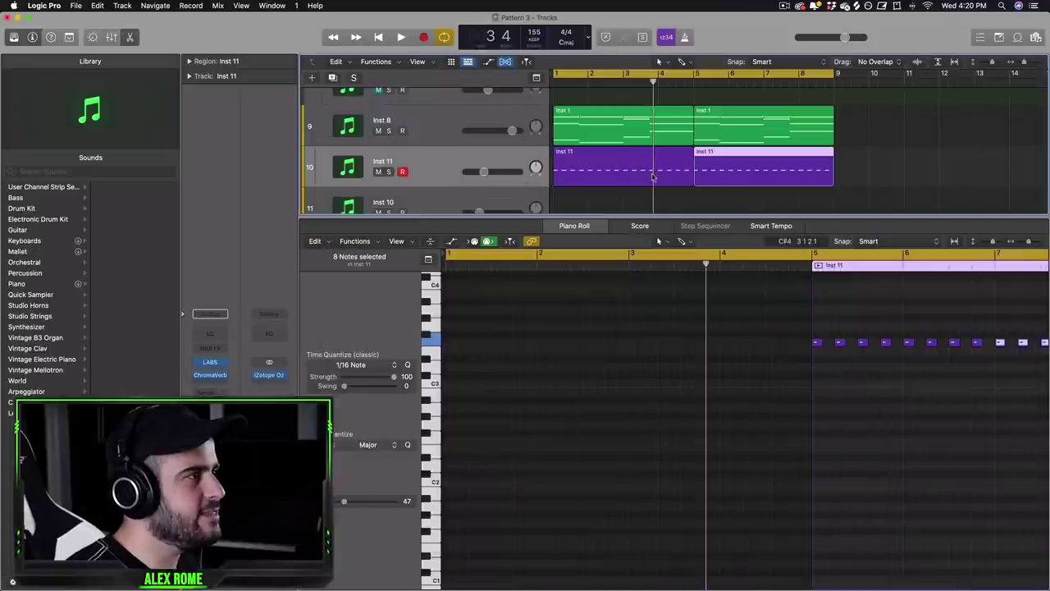
# - Raise the last eight notes two semitones and nudge the Inst 11 volume up slightly
pyautogui.moveTo(891, 391); pyautogui.dragTo(633, 330)
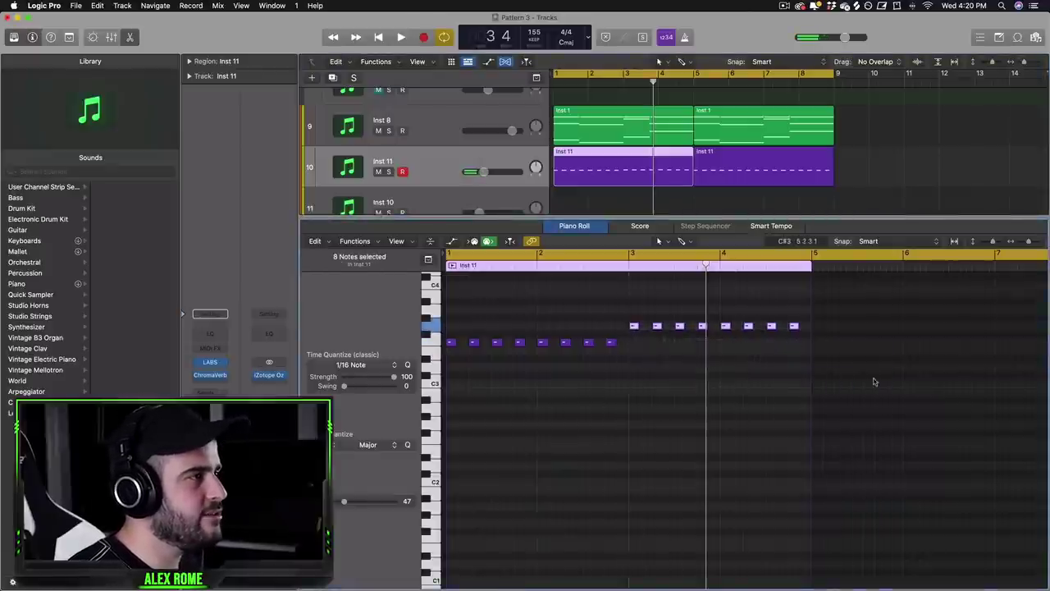
pyautogui.click(613, 200)
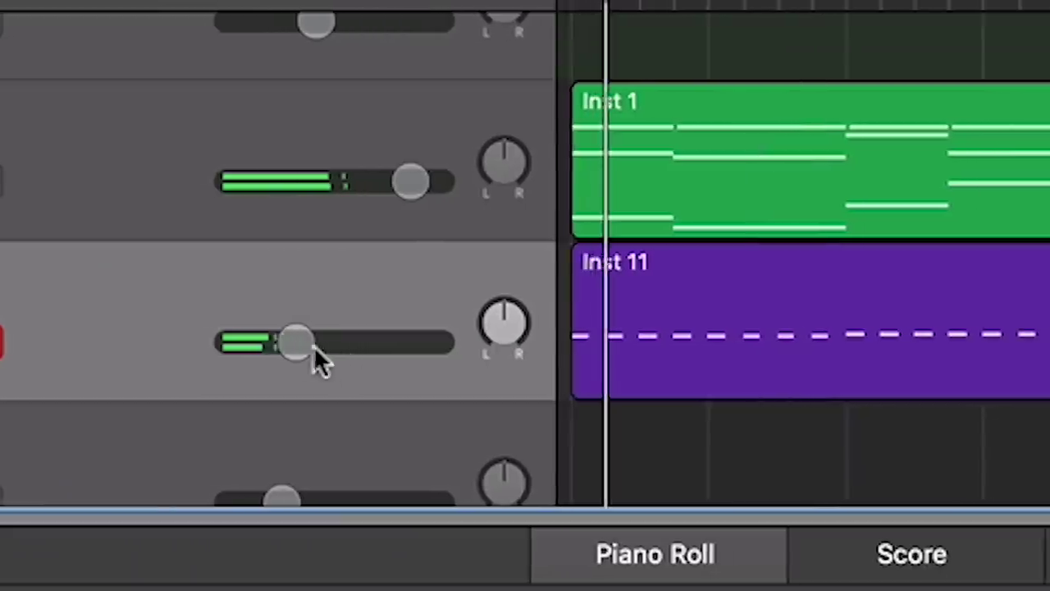
pyautogui.moveTo(486, 173); pyautogui.dragTo(486, 174)
pyautogui.moveTo(170, 342); pyautogui.dragTo(164, 351)
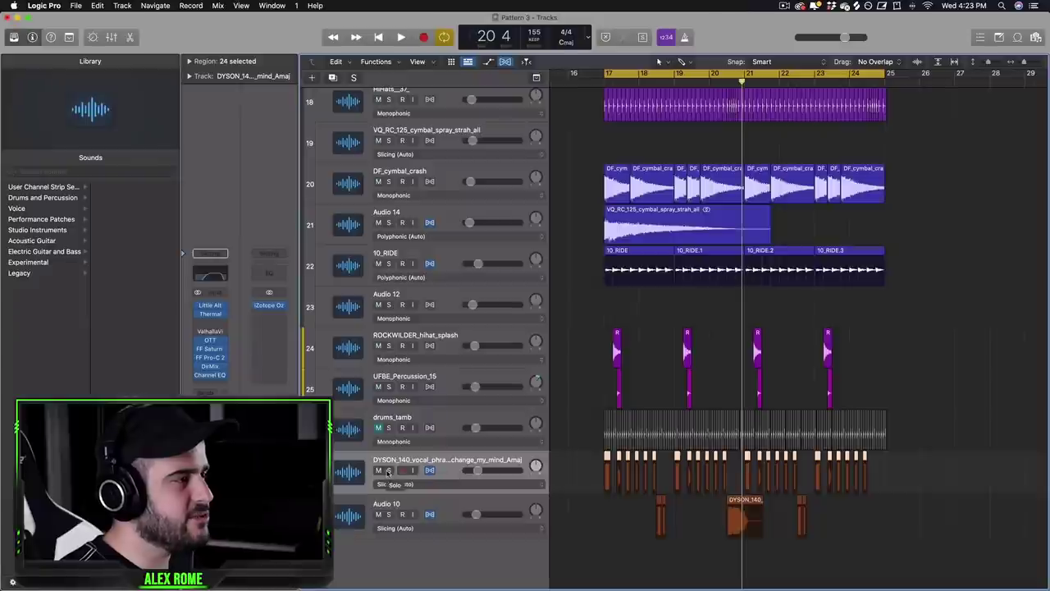
# - Solo the DYSON vocal track and route its send to Bus 23, creating a new aux
pyautogui.click(389, 470)
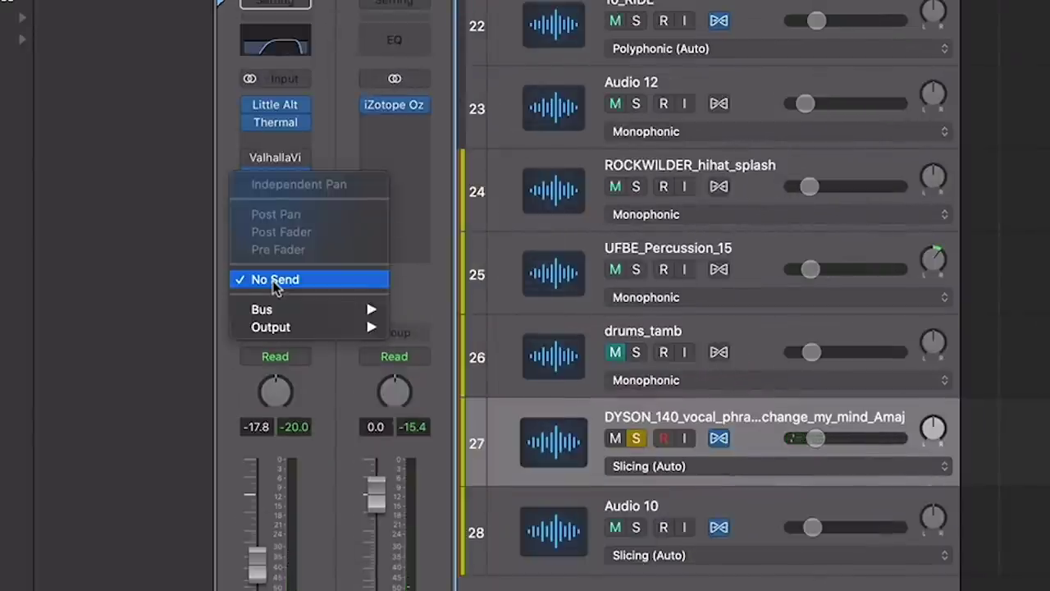
pyautogui.moveTo(276, 307)
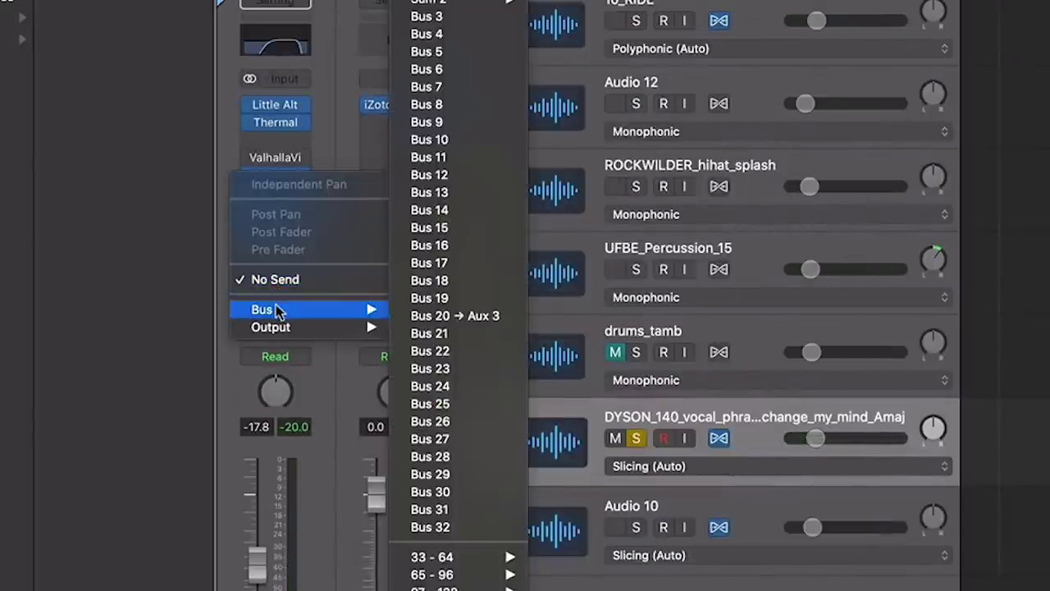
pyautogui.click(441, 372)
pyautogui.click(410, 97)
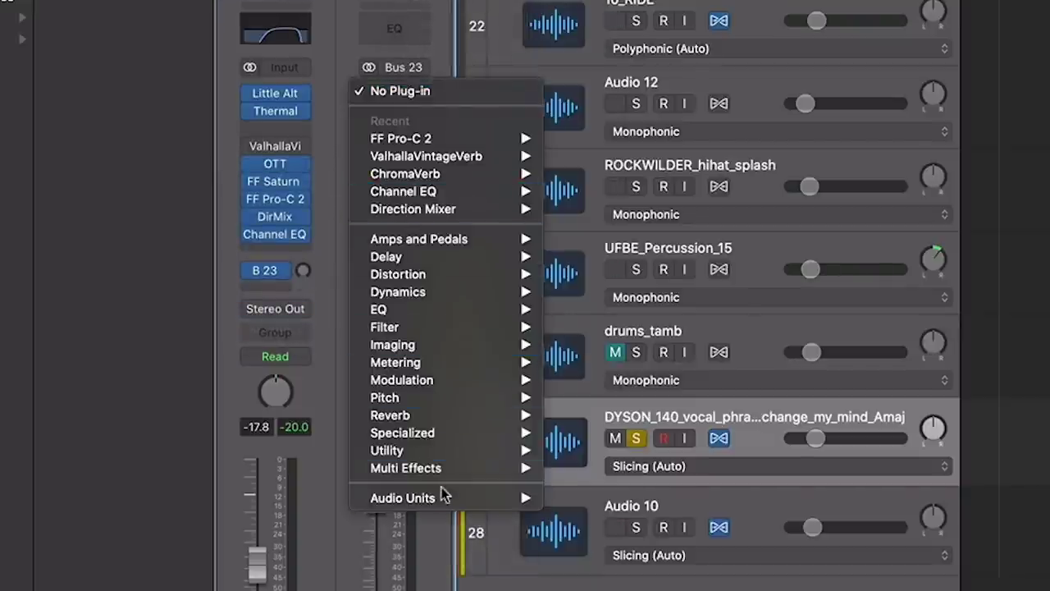
# - Add ValhallaVintageVerb on the aux in Room mode with new colour and half mix; raise the vocal send
pyautogui.moveTo(501, 156)
pyautogui.click(584, 156)
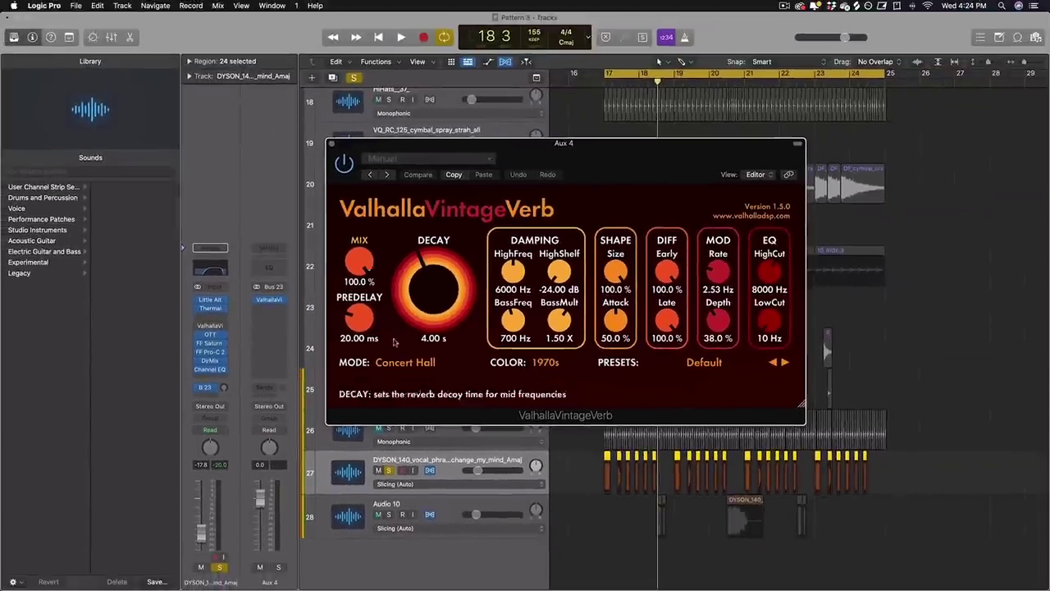
pyautogui.click(442, 347)
pyautogui.click(415, 413)
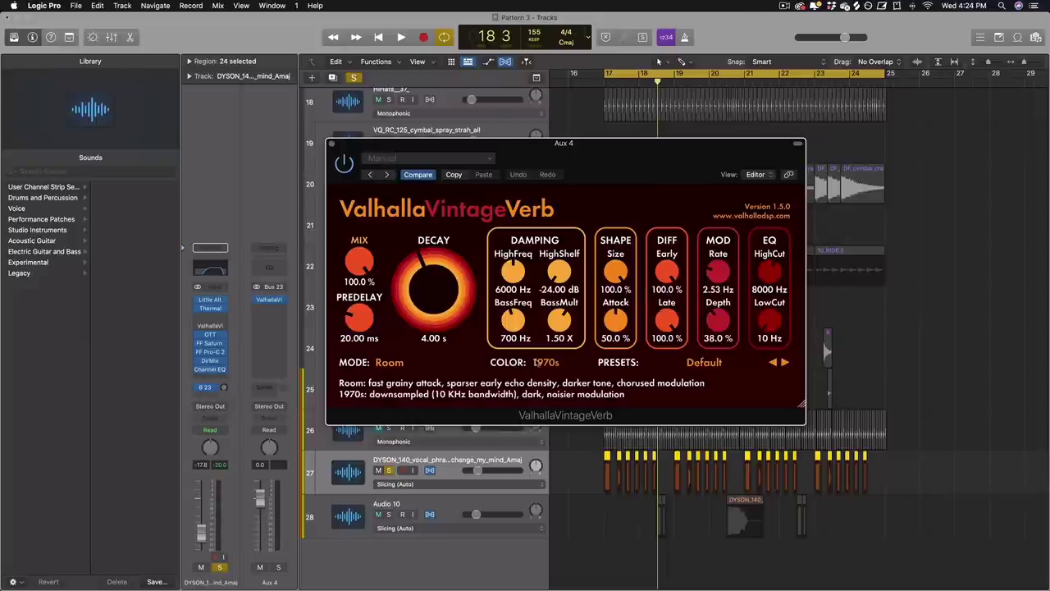
pyautogui.click(545, 362)
pyautogui.click(547, 405)
pyautogui.moveTo(359, 260); pyautogui.dragTo(366, 289)
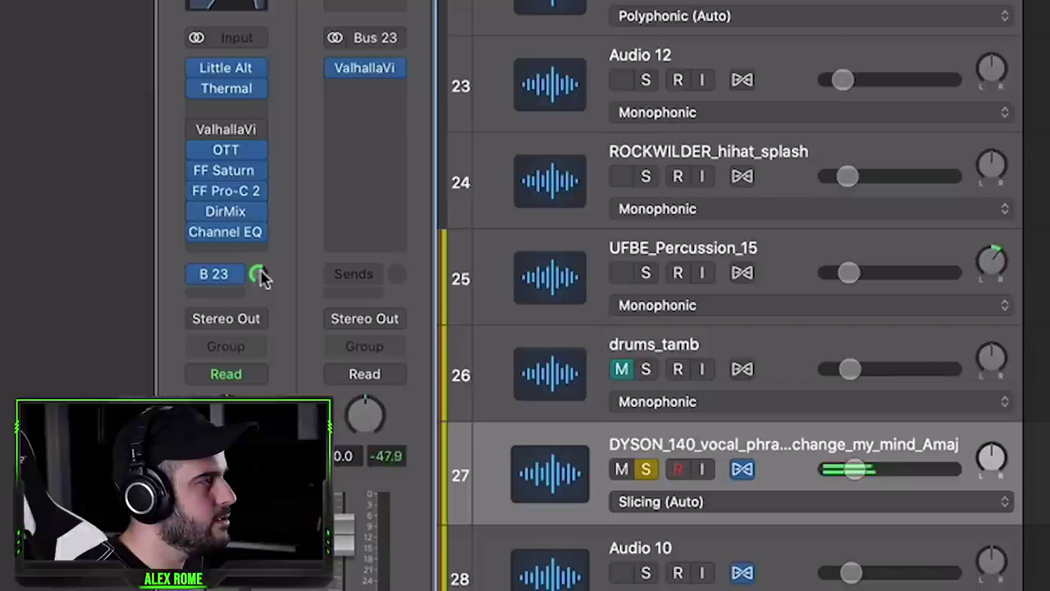
pyautogui.moveTo(257, 277); pyautogui.dragTo(257, 267)
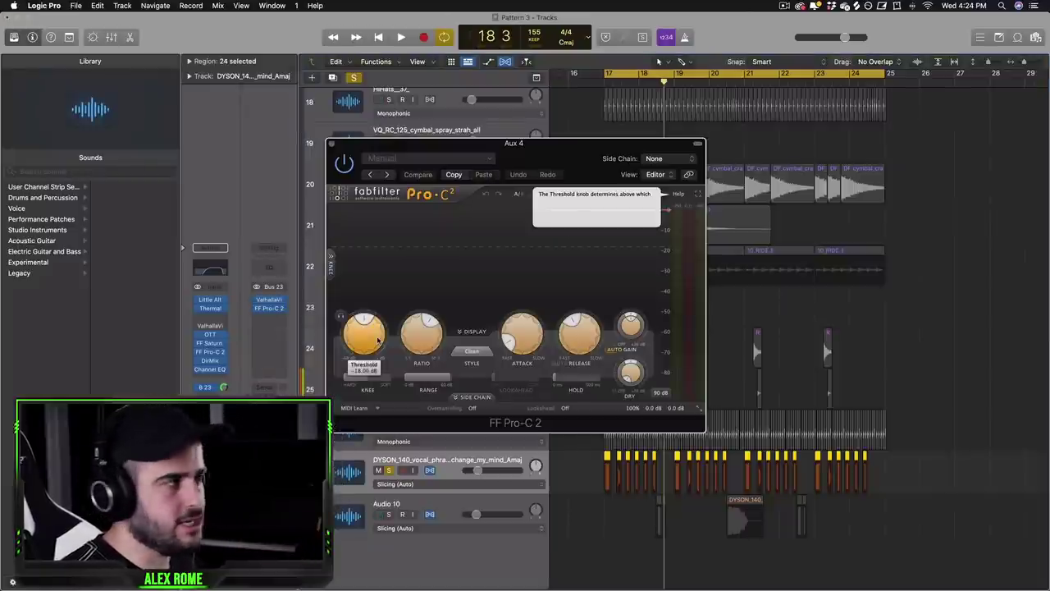
# - Set the Pro-C 2 side chain source to the DYSON vocal track (Audio 8)
pyautogui.moveTo(596, 158); pyautogui.dragTo(591, 170)
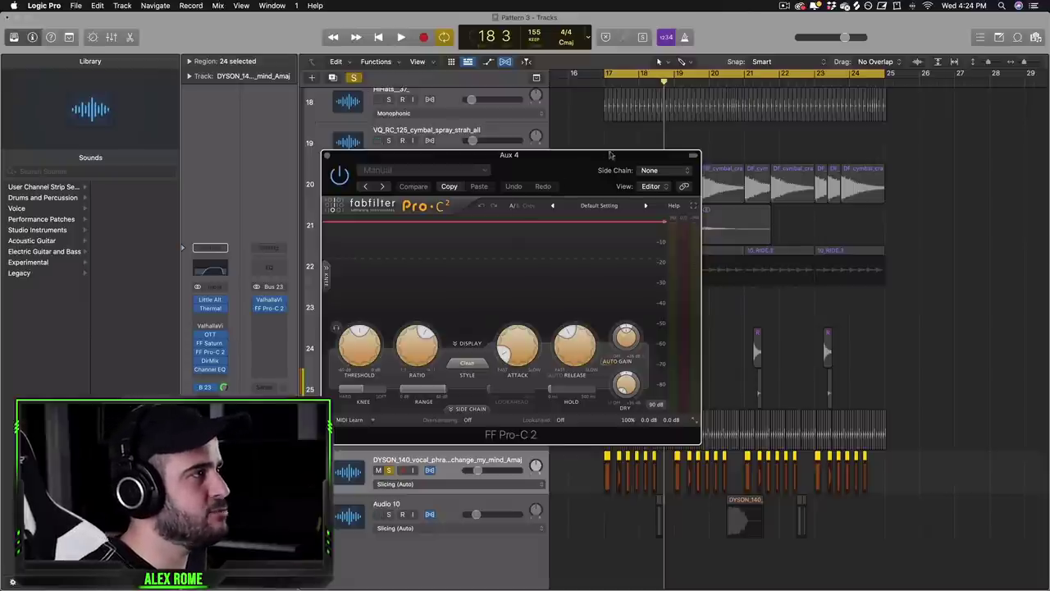
pyautogui.click(659, 170)
pyautogui.click(645, 169)
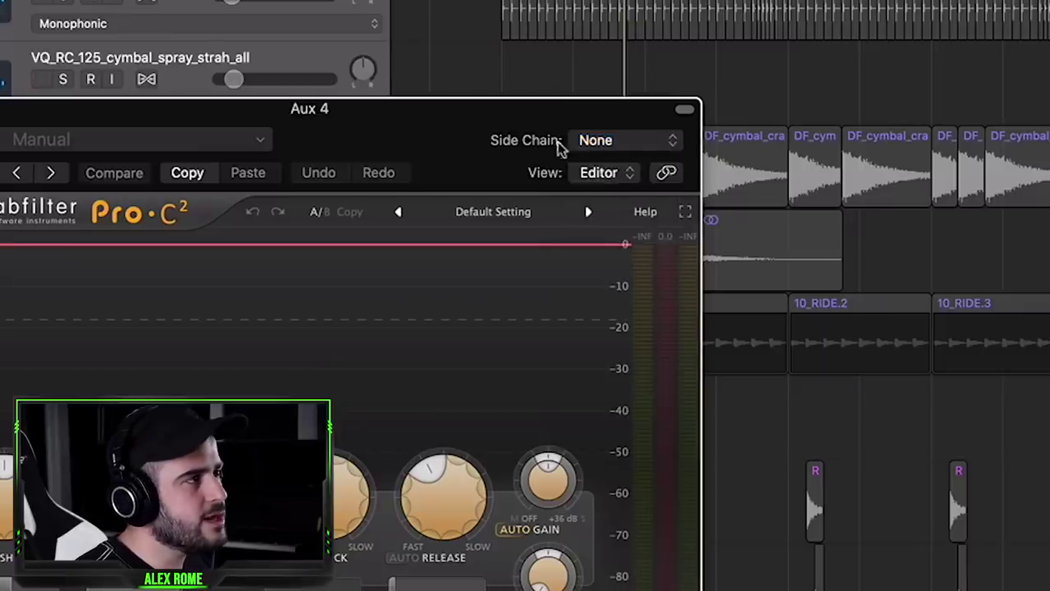
pyautogui.click(595, 141)
pyautogui.moveTo(597, 169)
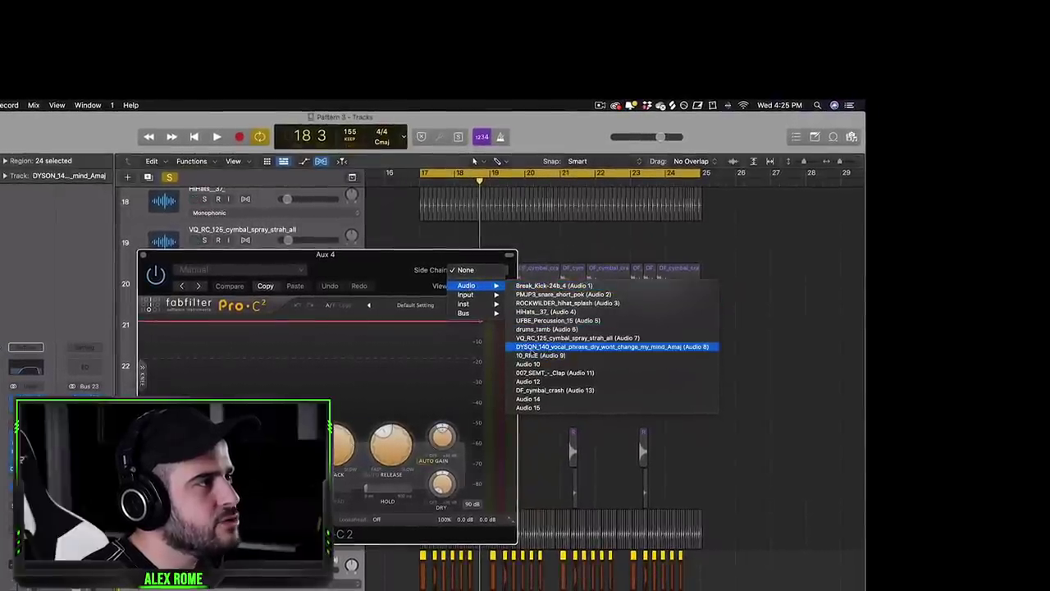
pyautogui.click(561, 348)
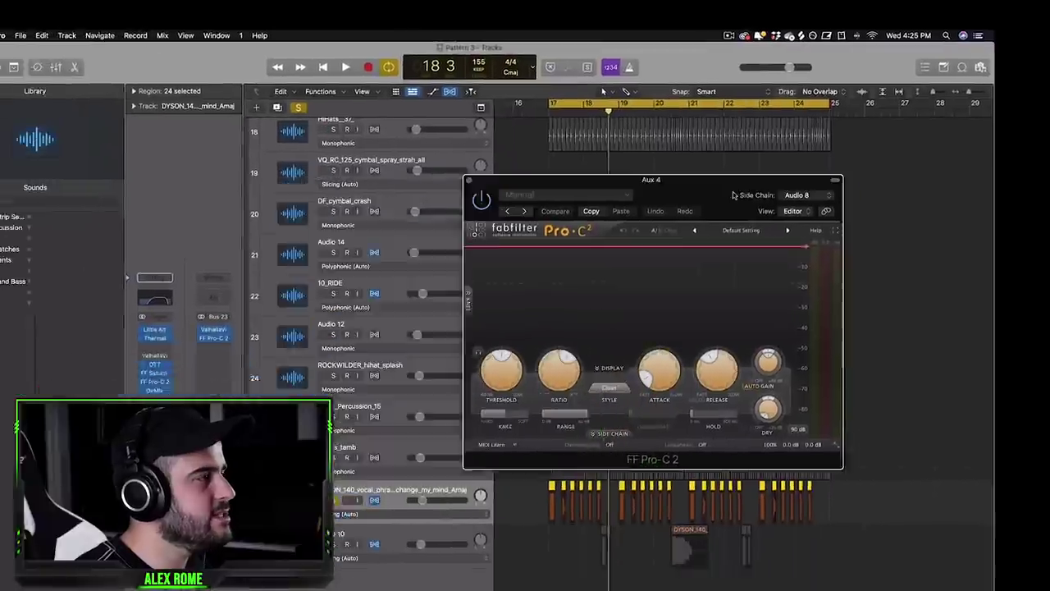
pyautogui.moveTo(325, 255); pyautogui.dragTo(546, 243)
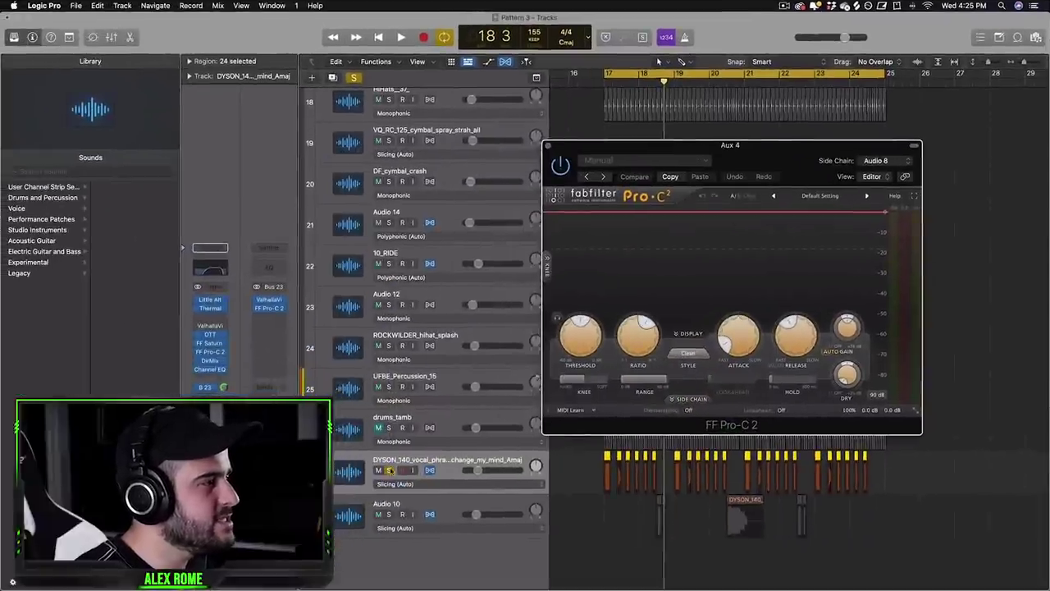
pyautogui.click(903, 163)
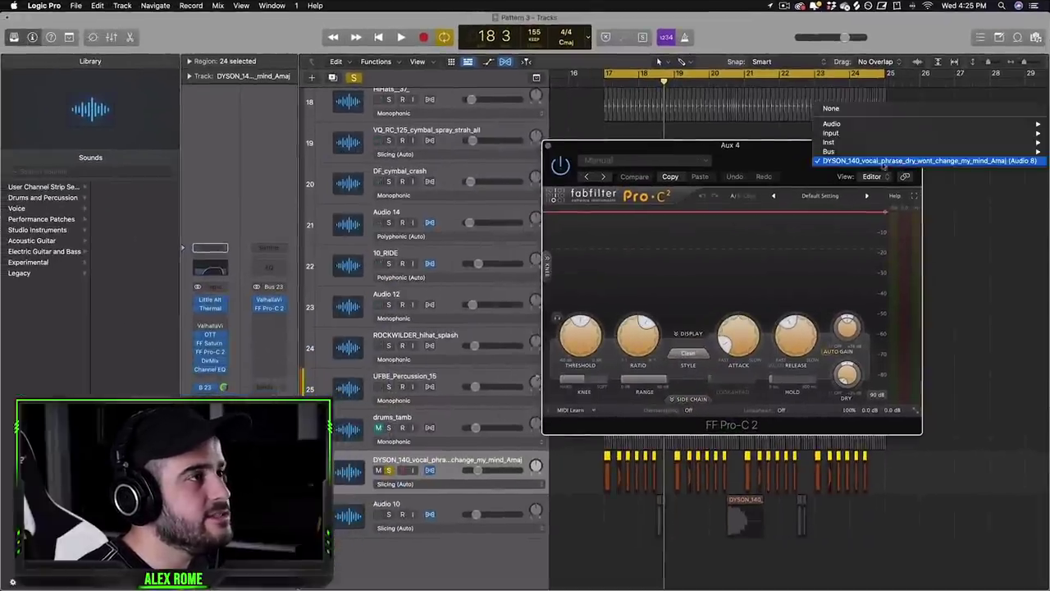
pyautogui.click(861, 162)
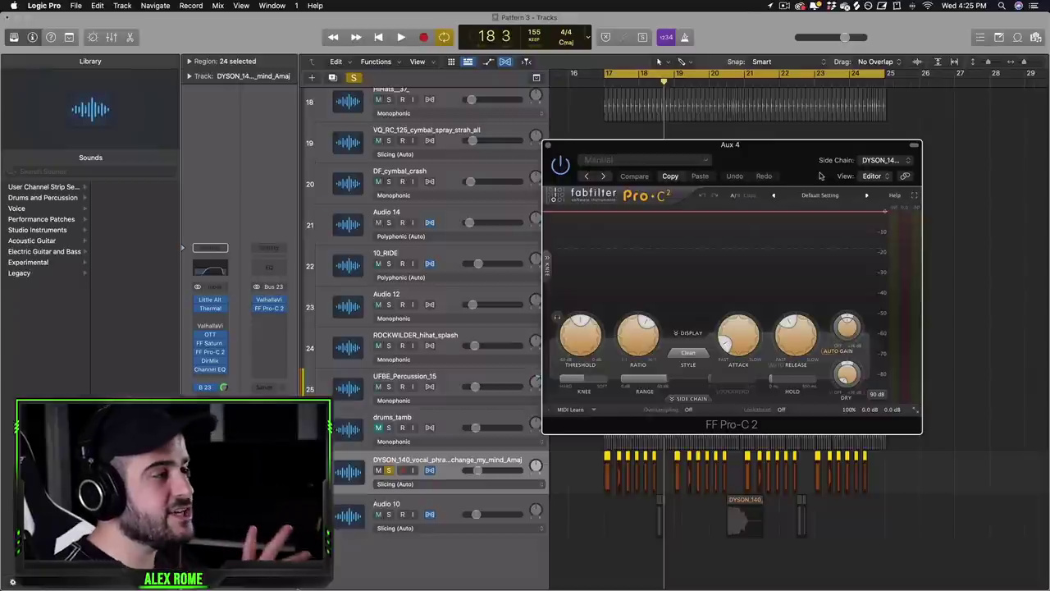
# - Switch the compressor to external side chain and shorten its release to about 156 ms
pyautogui.click(689, 398)
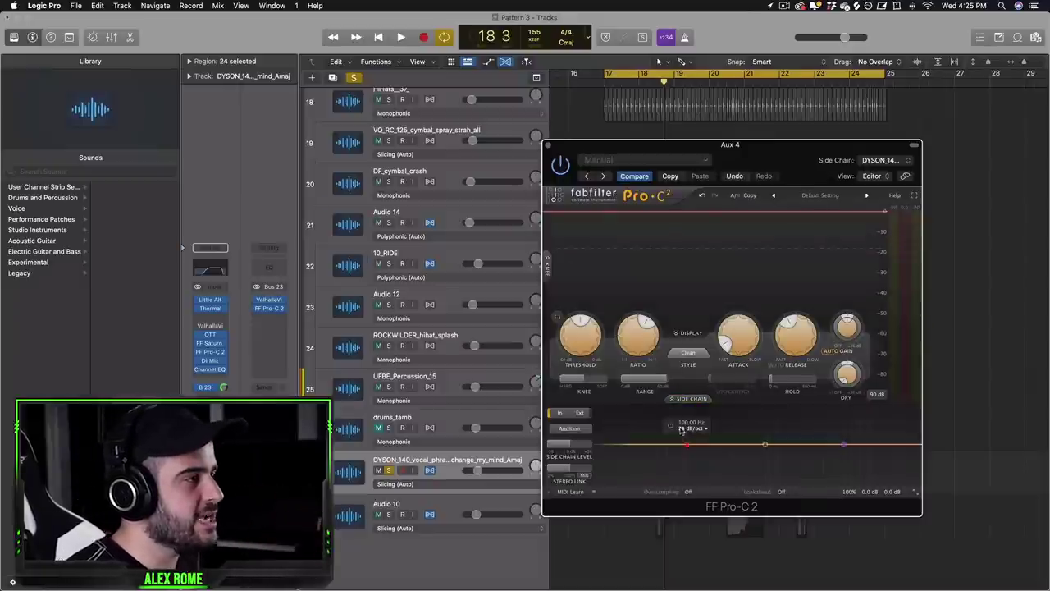
pyautogui.click(580, 412)
pyautogui.moveTo(695, 379); pyautogui.dragTo(571, 321)
pyautogui.click(567, 339)
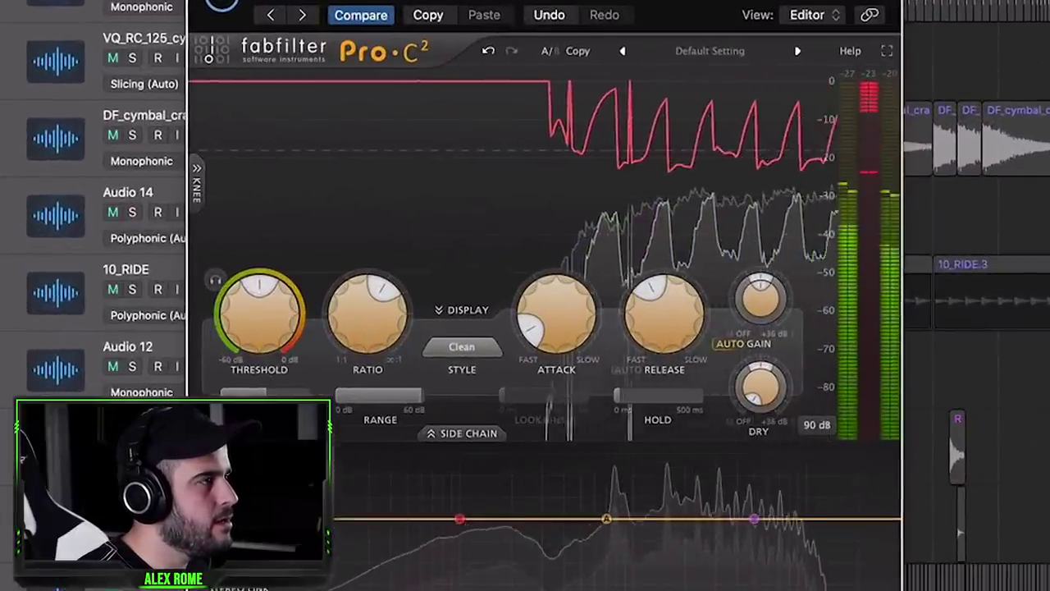
pyautogui.moveTo(640, 297); pyautogui.dragTo(640, 310)
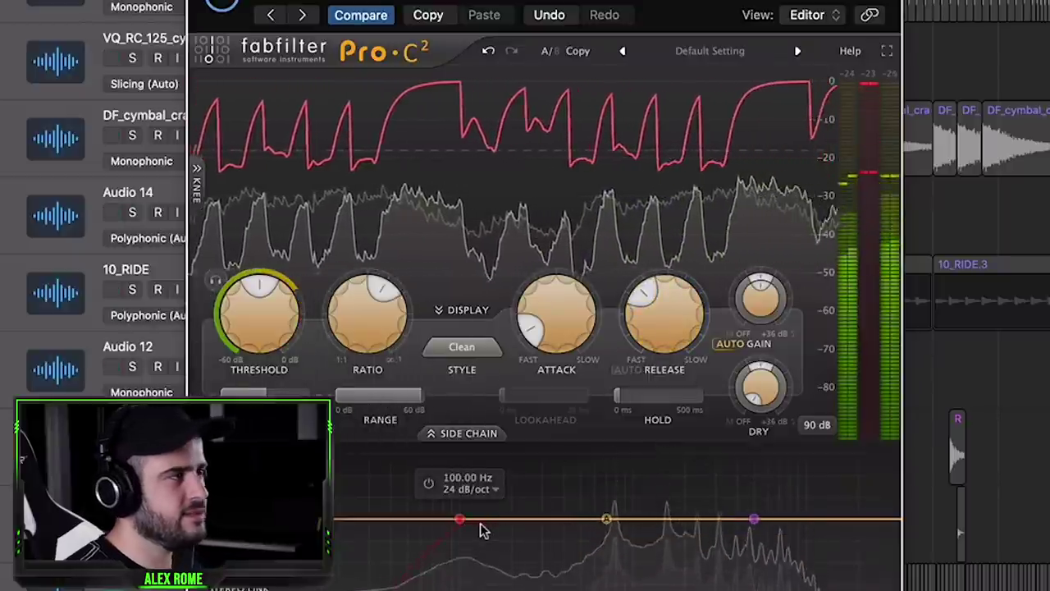
pyautogui.moveTo(481, 525)
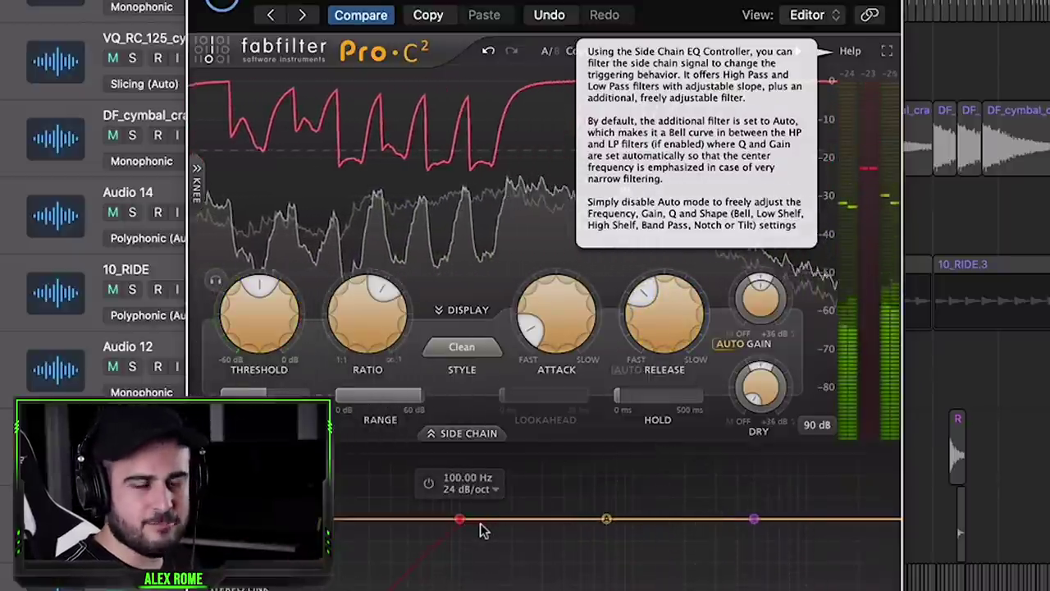
pyautogui.moveTo(643, 486)
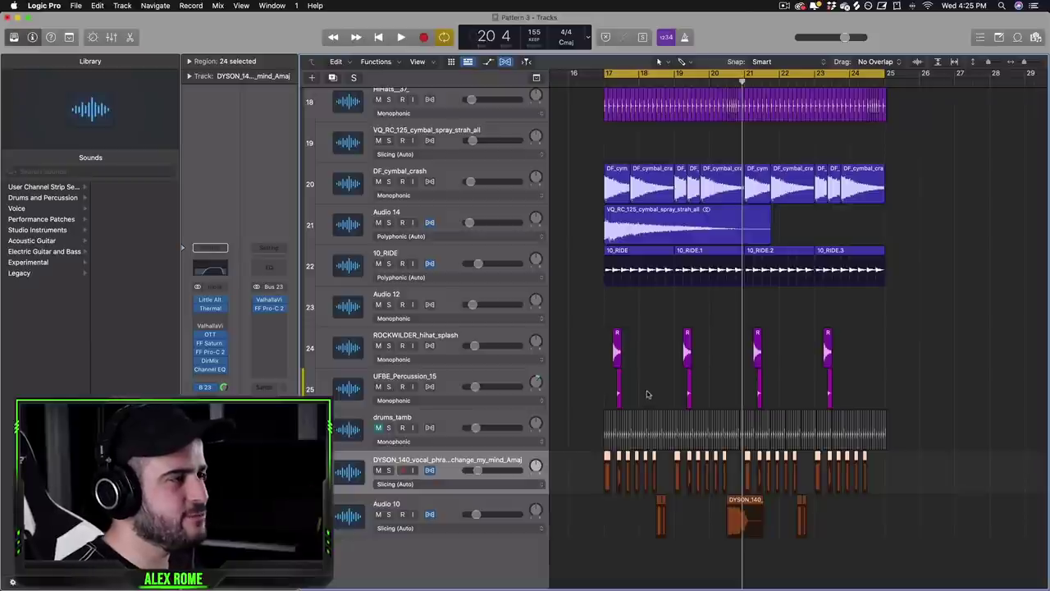
# - Start playback and lower the DYSON vocal volume to about -17.6 dB
pyautogui.press('space')
pyautogui.click(479, 471)
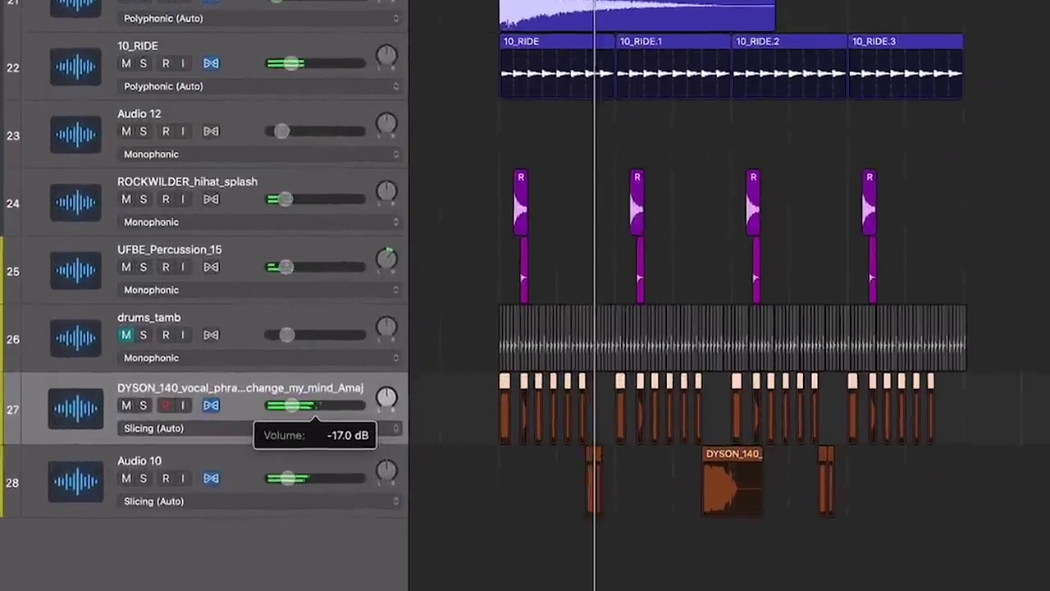
pyautogui.moveTo(362, 429); pyautogui.dragTo(359, 429)
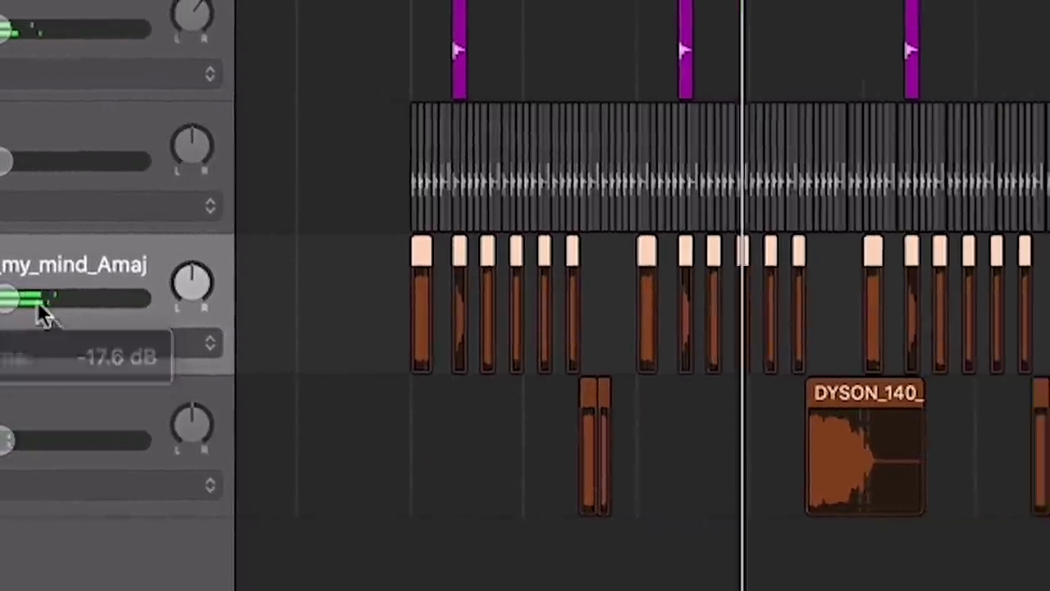